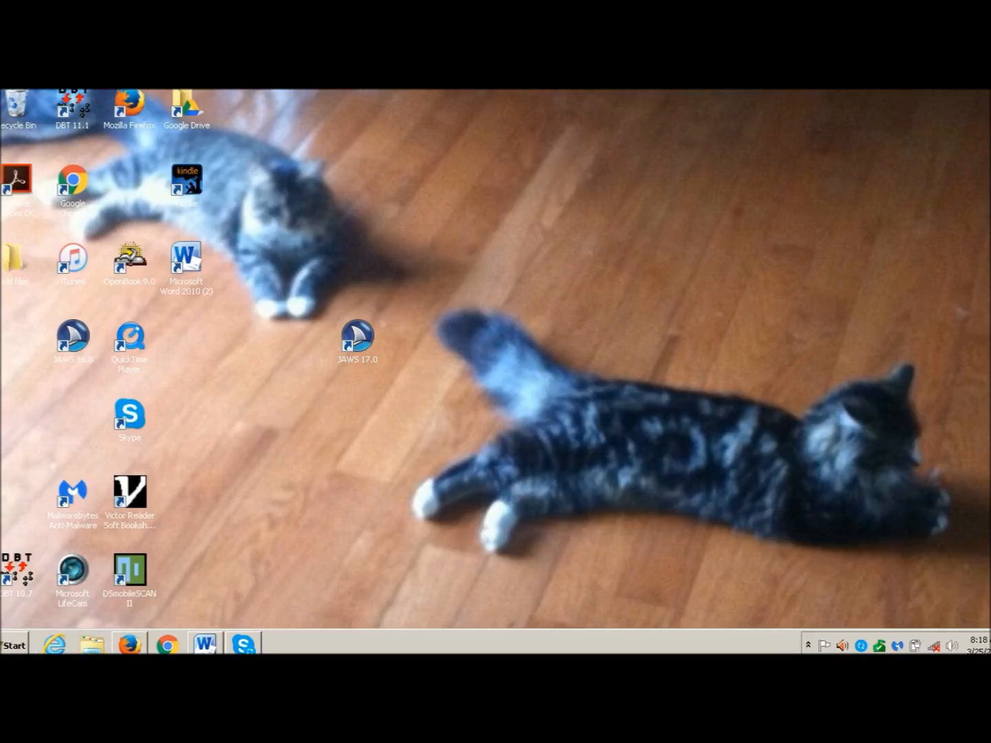
- Switch to the open Word document and set its zoom to 200%
{"action": "mouse_move", "coordinate": [206, 642]}
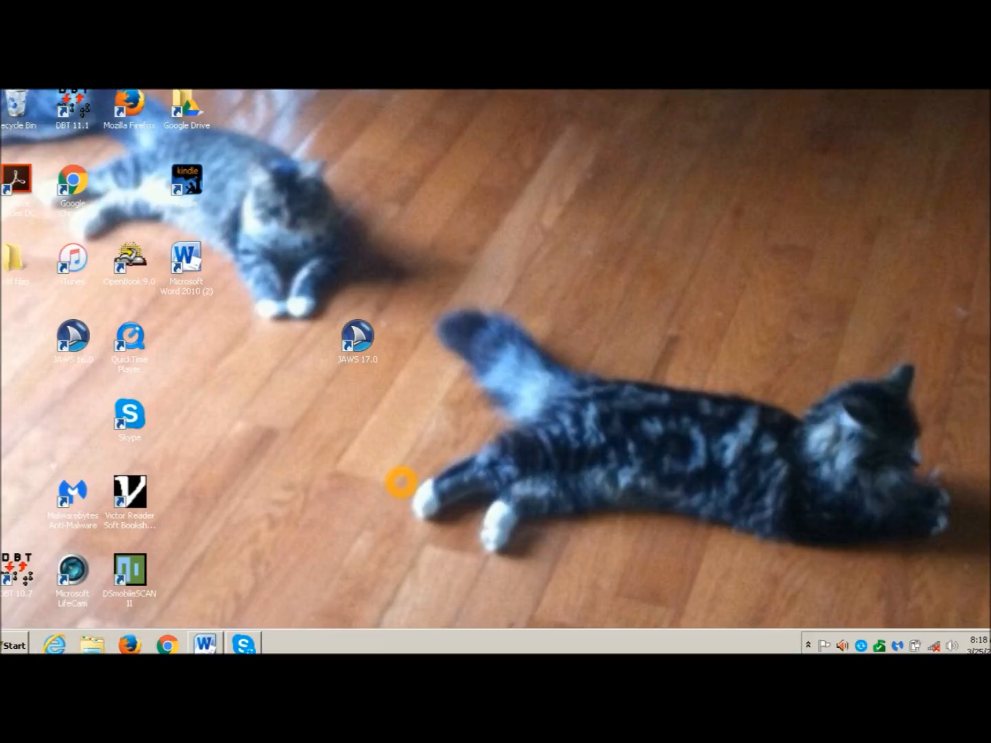
{"action": "key", "text": "alt+Tab"}
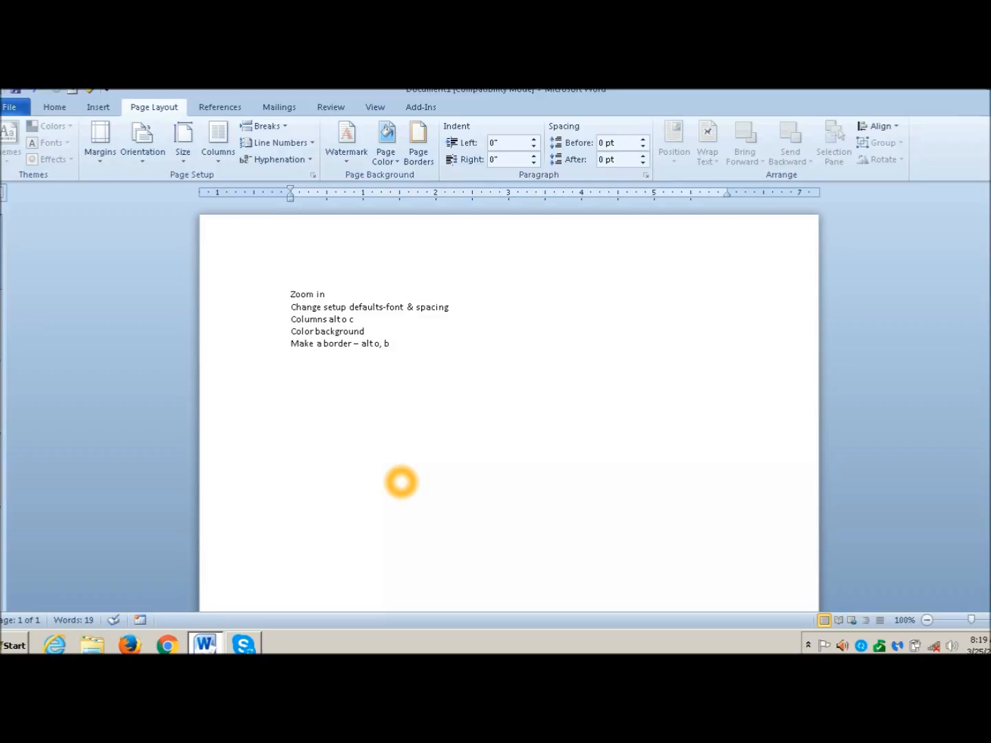
{"action": "key", "text": "alt+v"}
{"action": "key", "text": "z"}
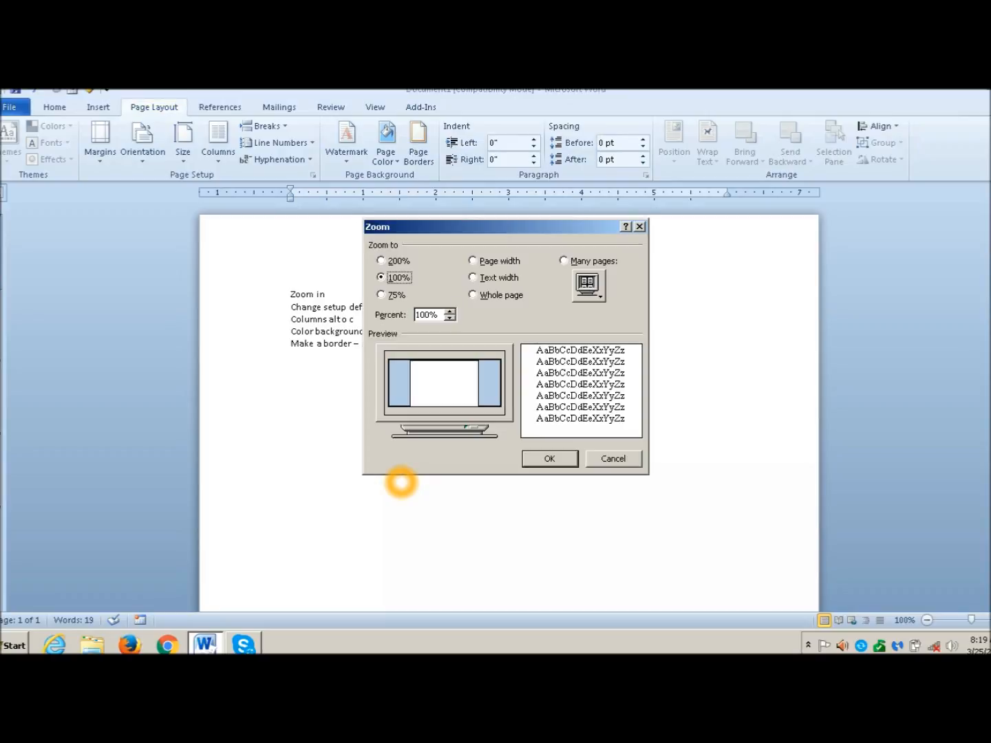
{"action": "key", "text": "Up"}
{"action": "key", "text": "Return"}
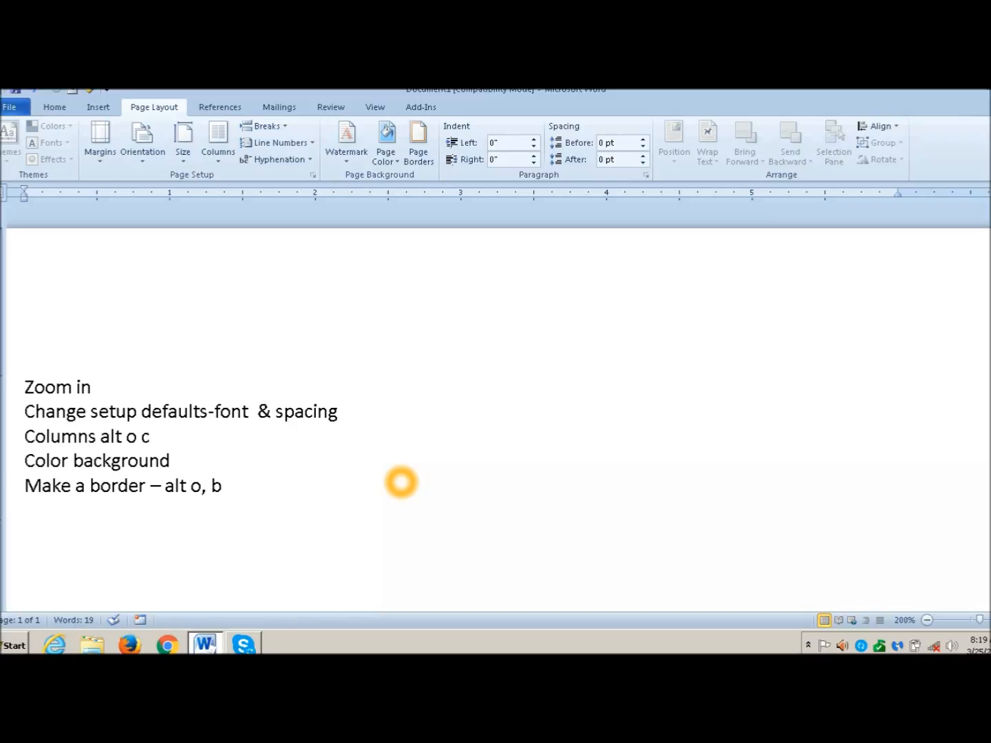
- Set paragraph line spacing to Single and make the paragraph settings the default for all documents based on the Normal template
{"action": "key", "text": "alt"}
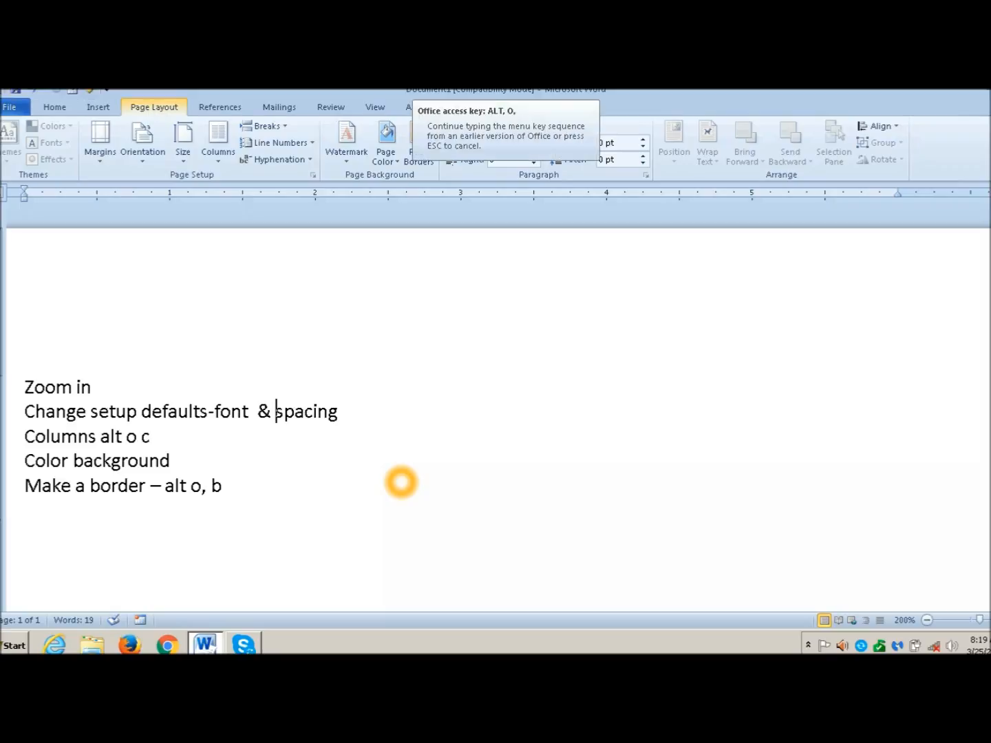
{"action": "key", "text": "o"}
{"action": "key", "text": "p"}
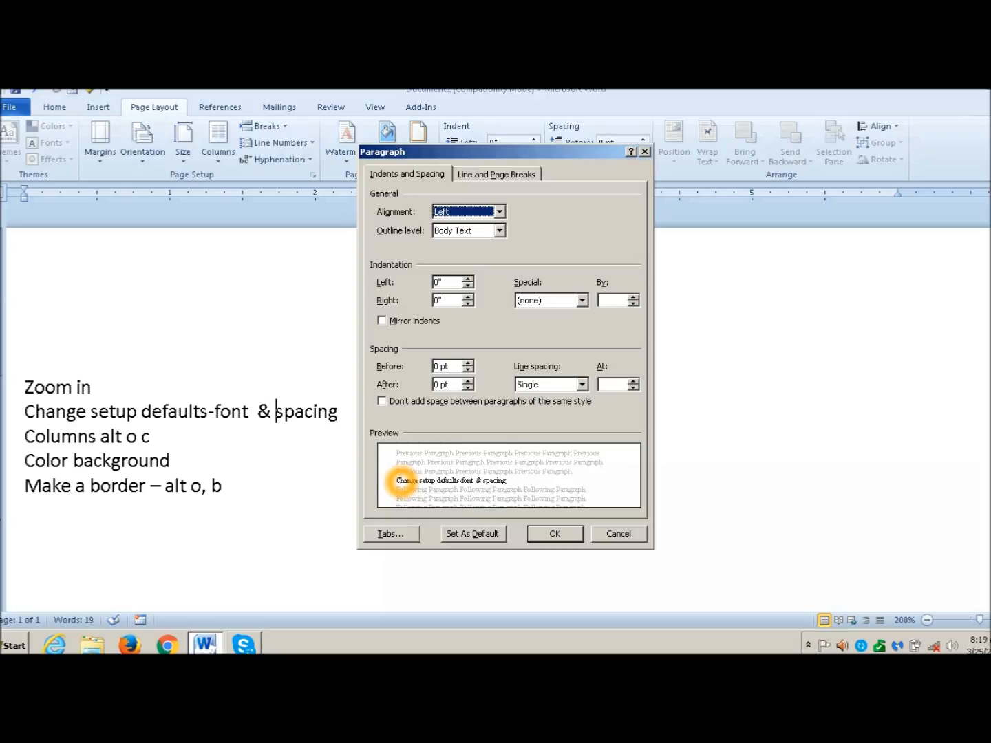
{"action": "key", "text": "alt+e"}
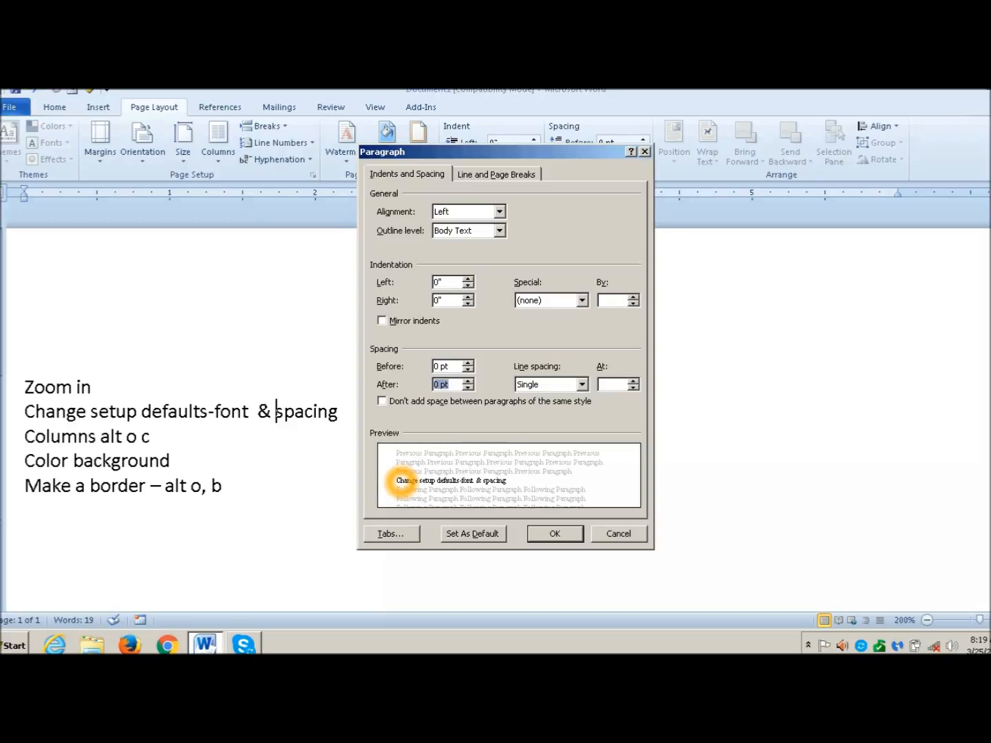
{"action": "key", "text": "alt+n"}
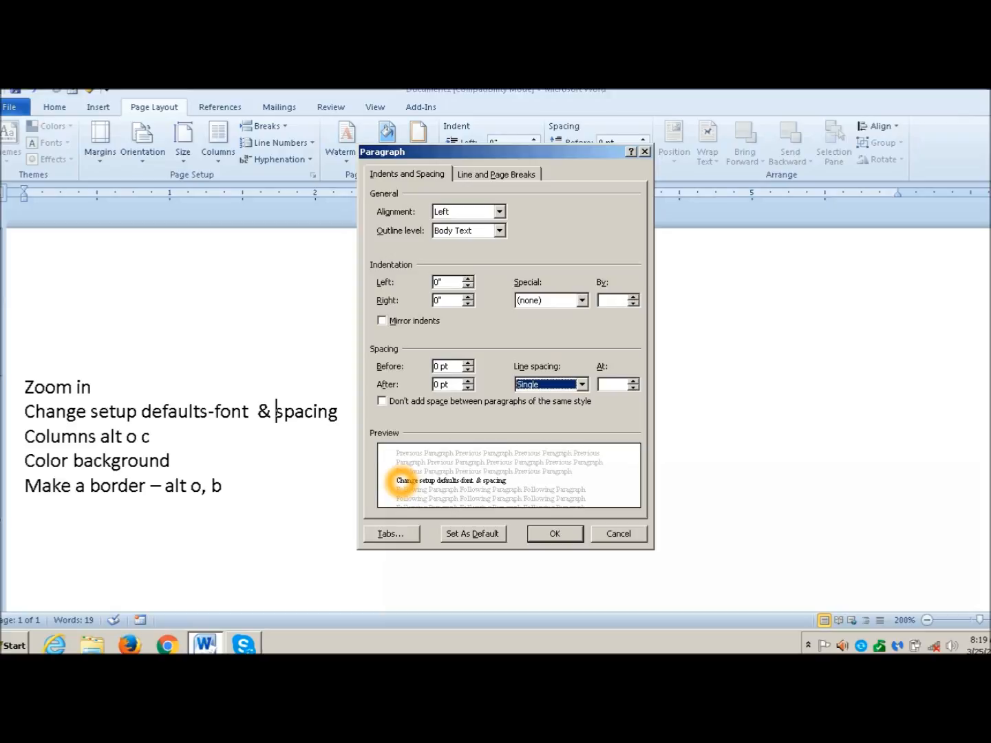
{"action": "key", "text": "m"}
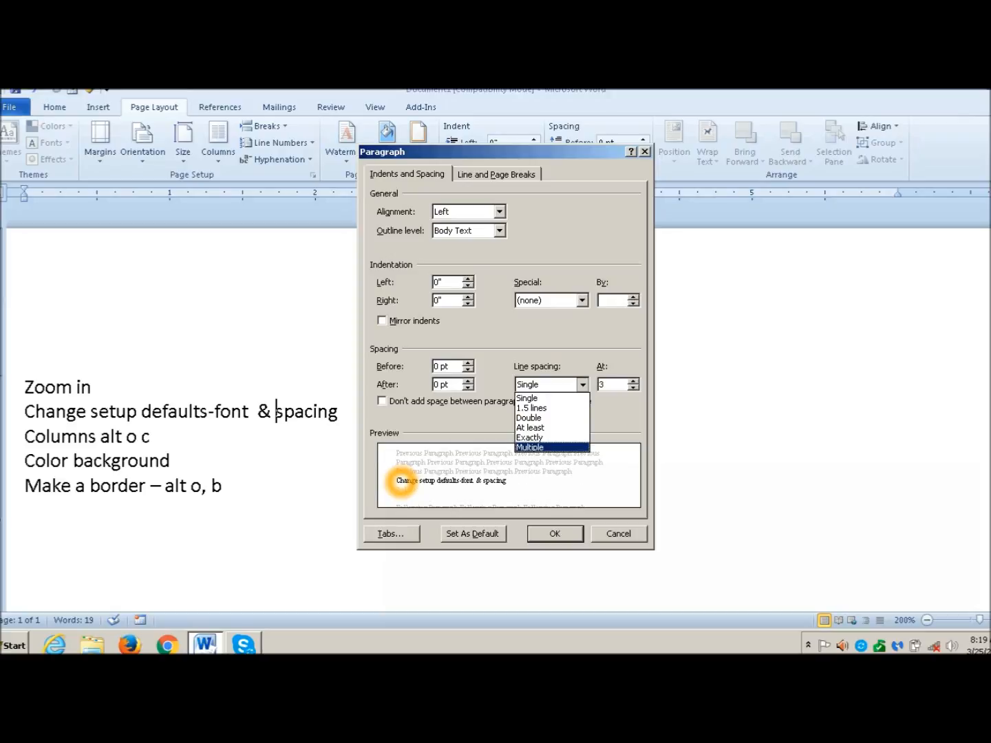
{"action": "key", "text": "s"}
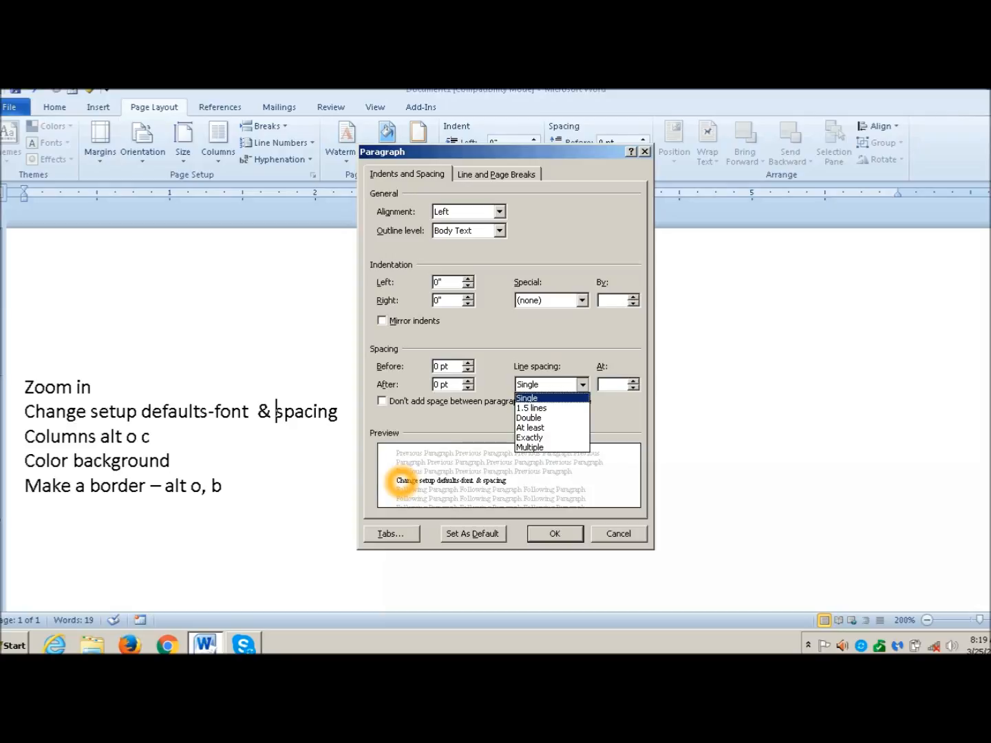
{"action": "key", "text": "Tab"}
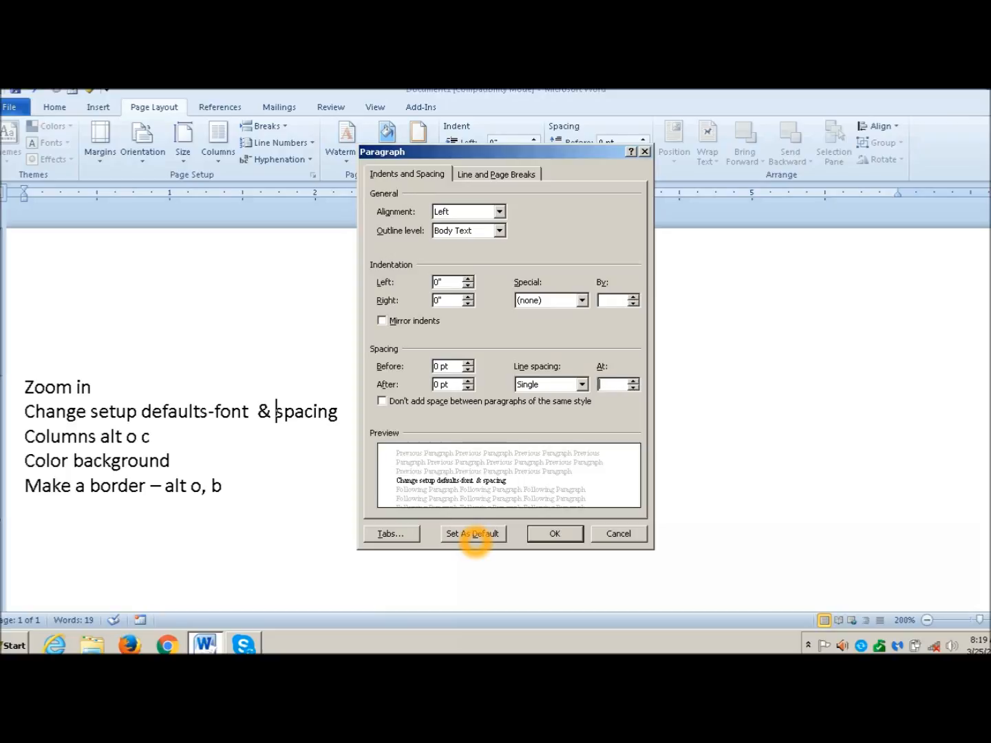
{"action": "left_click", "coordinate": [474, 534]}
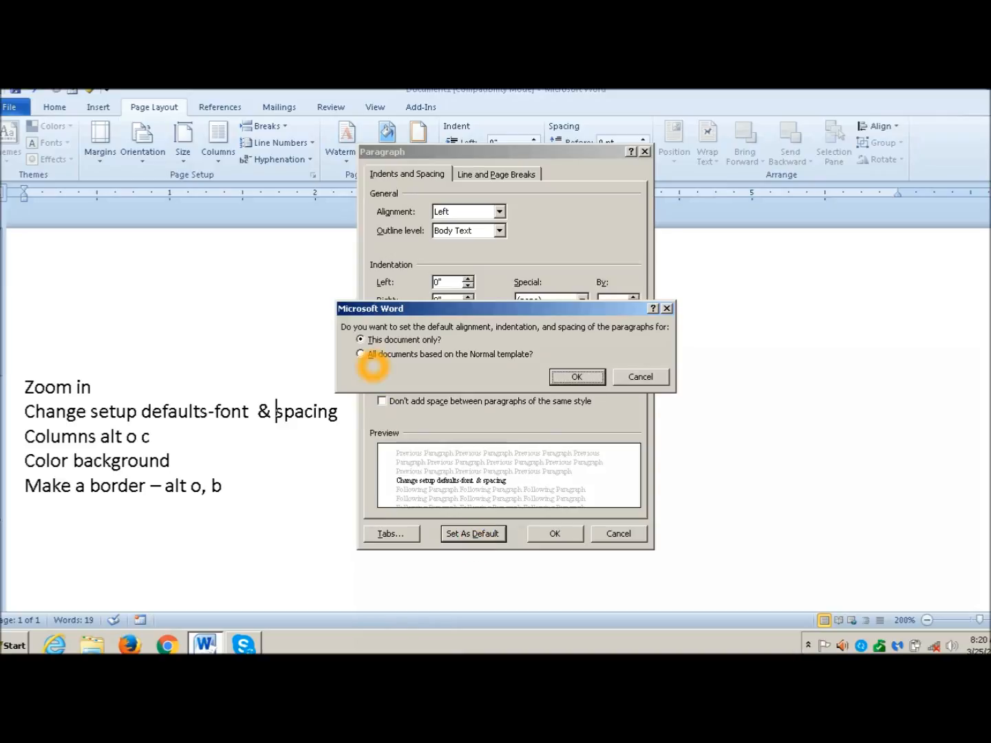
{"action": "left_click", "coordinate": [371, 356]}
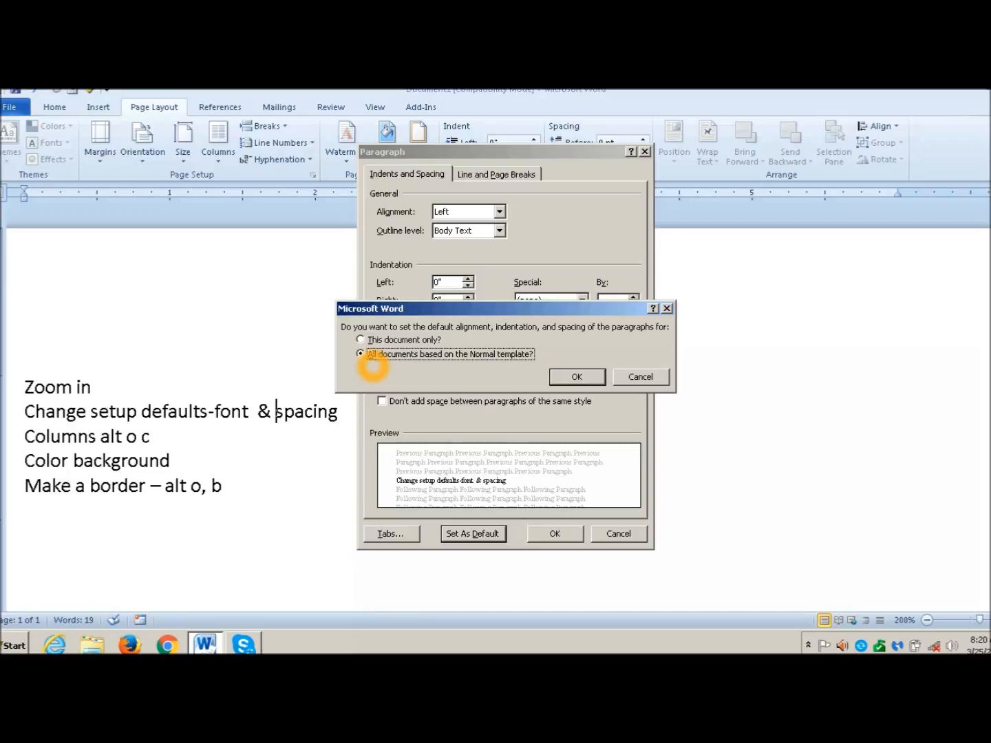
{"action": "key", "text": "Return"}
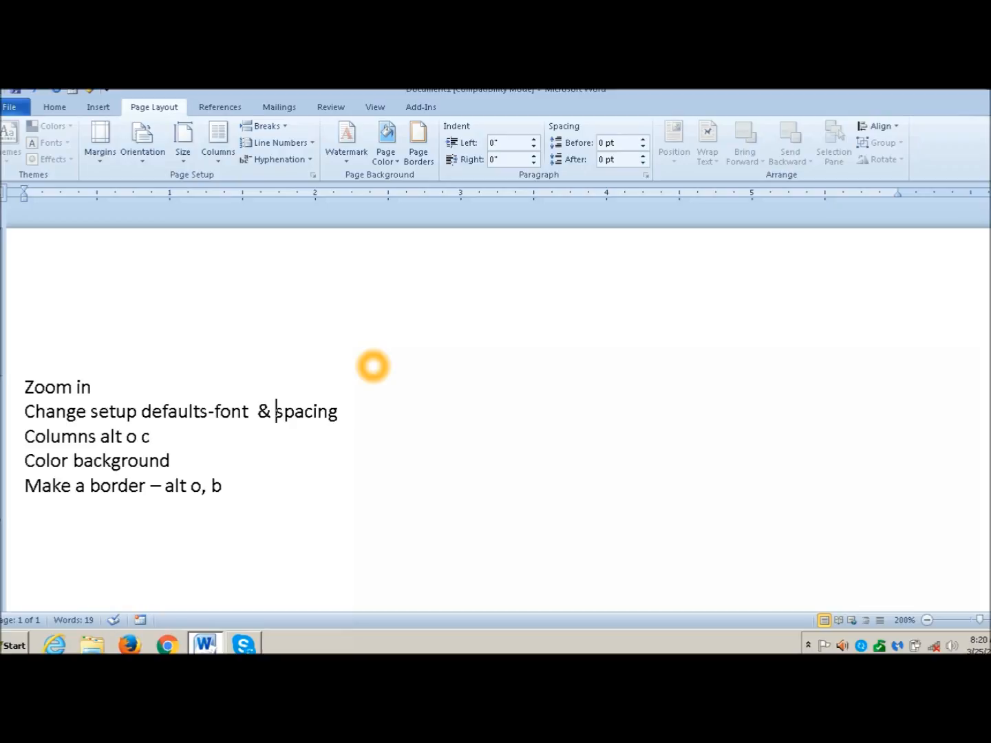
- Set Times New Roman, size 12, for all the text and as the default font for all documents based on the Normal template
{"action": "key", "text": "ctrl+a"}
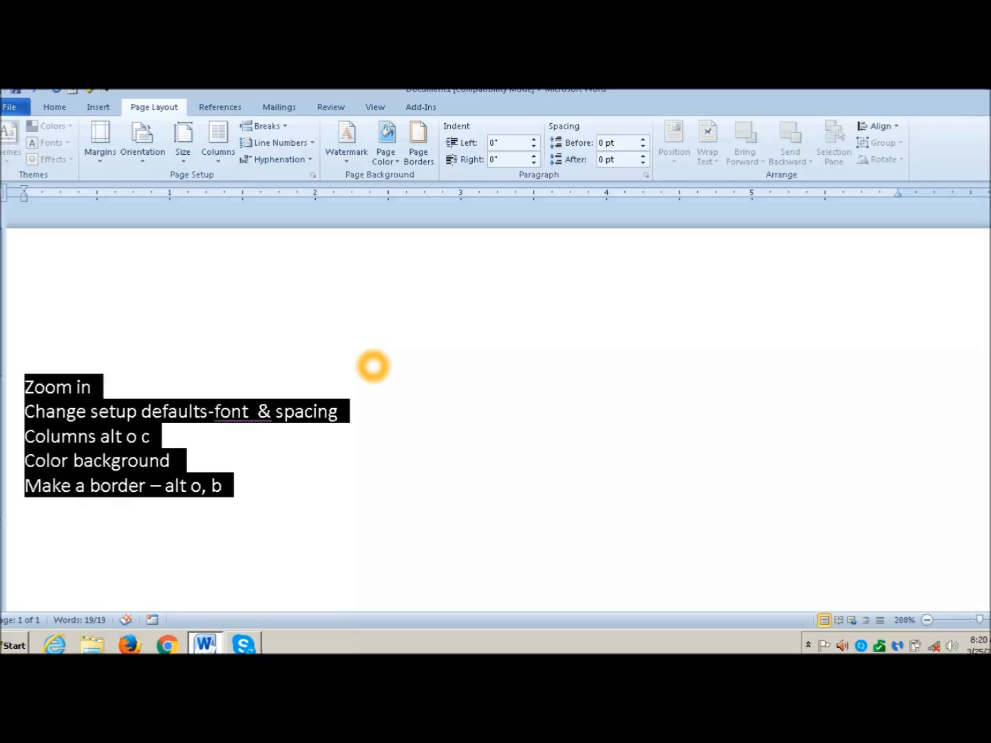
{"action": "key", "text": "ctrl+d"}
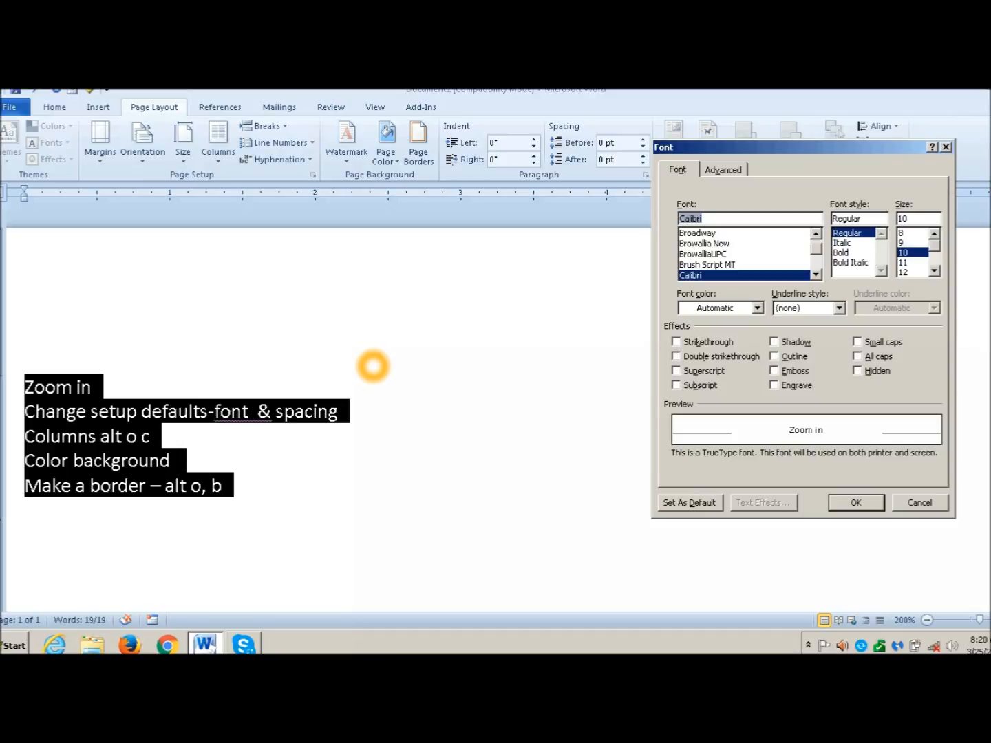
{"action": "type", "text": "time"}
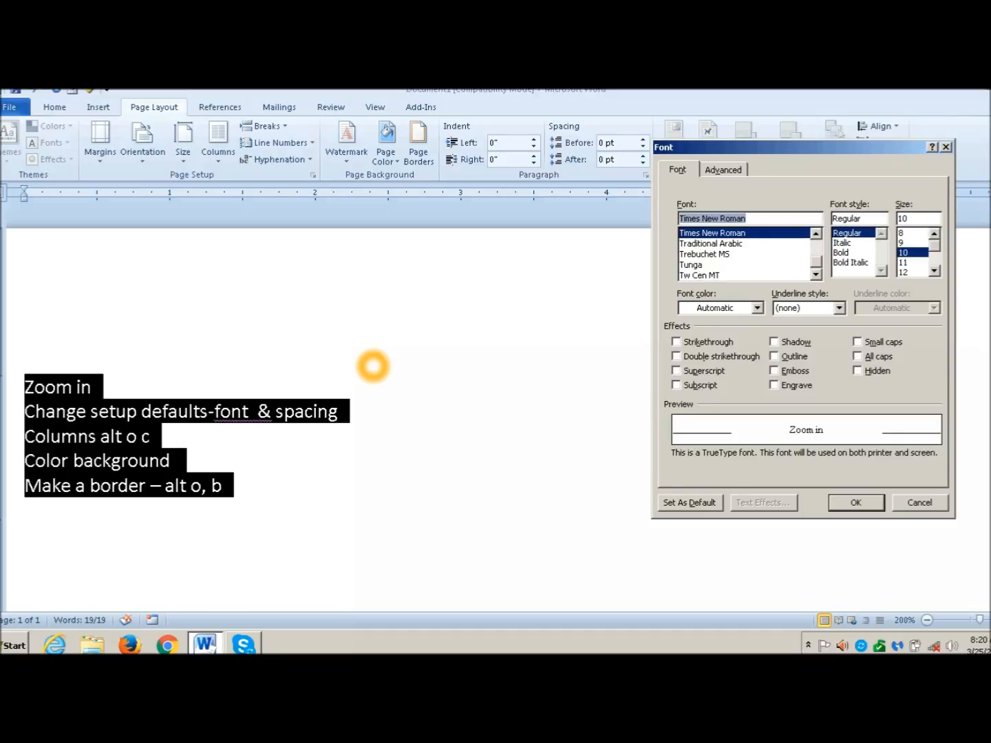
{"action": "key", "text": "Tab"}
{"action": "key", "text": "Tab"}
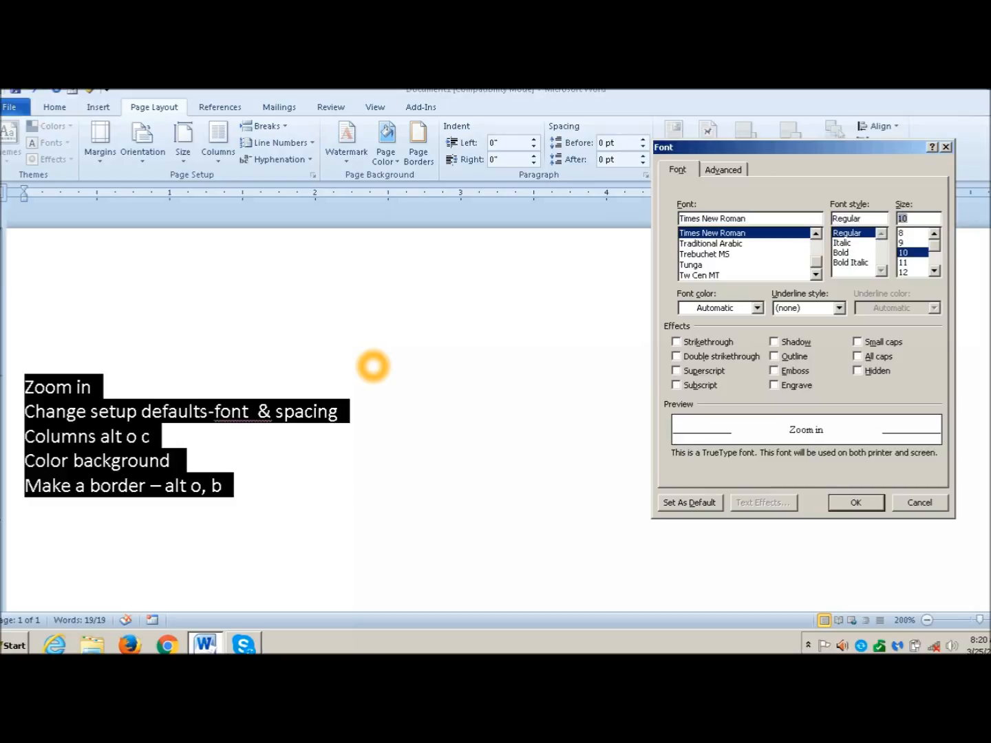
{"action": "type", "text": "12"}
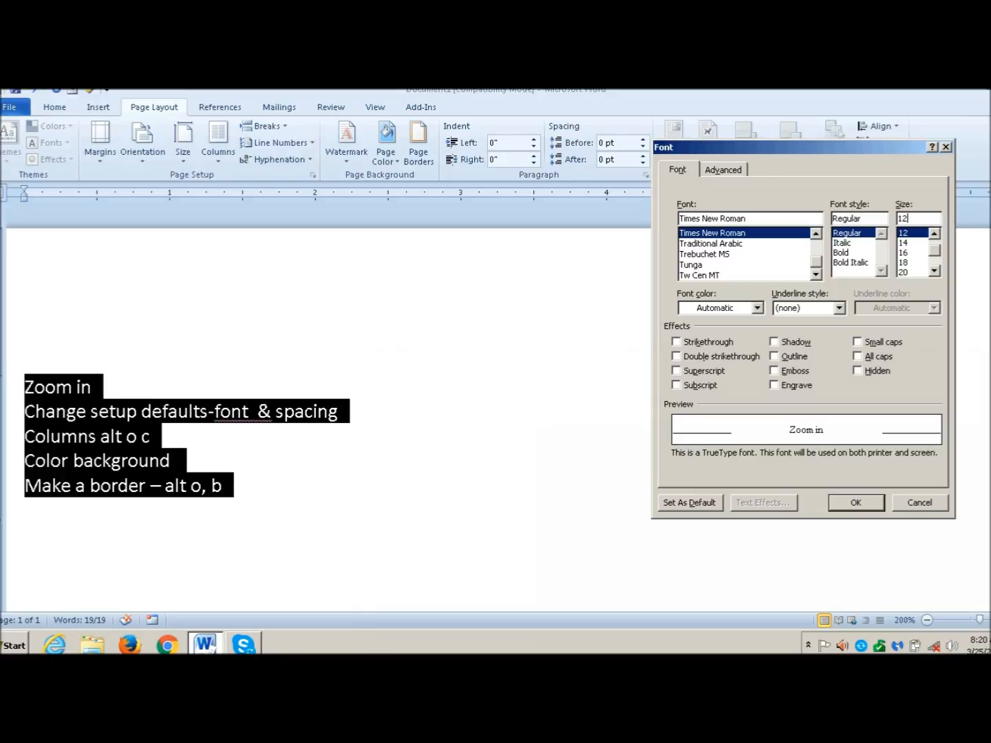
{"action": "left_click", "coordinate": [665, 508]}
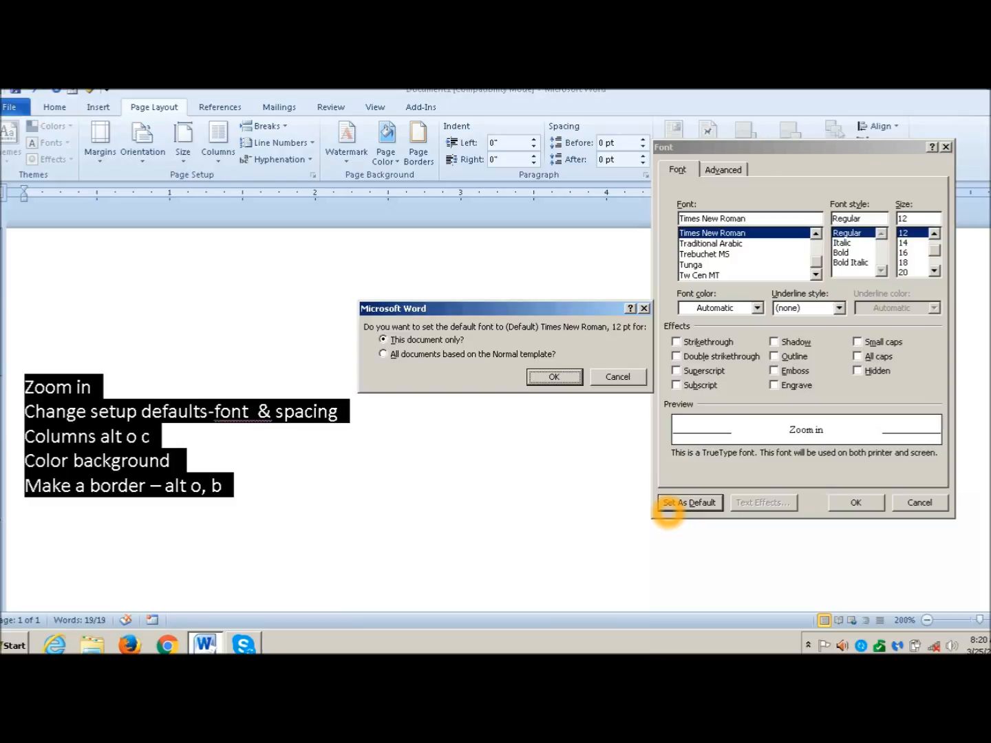
{"action": "key", "text": "alt+a"}
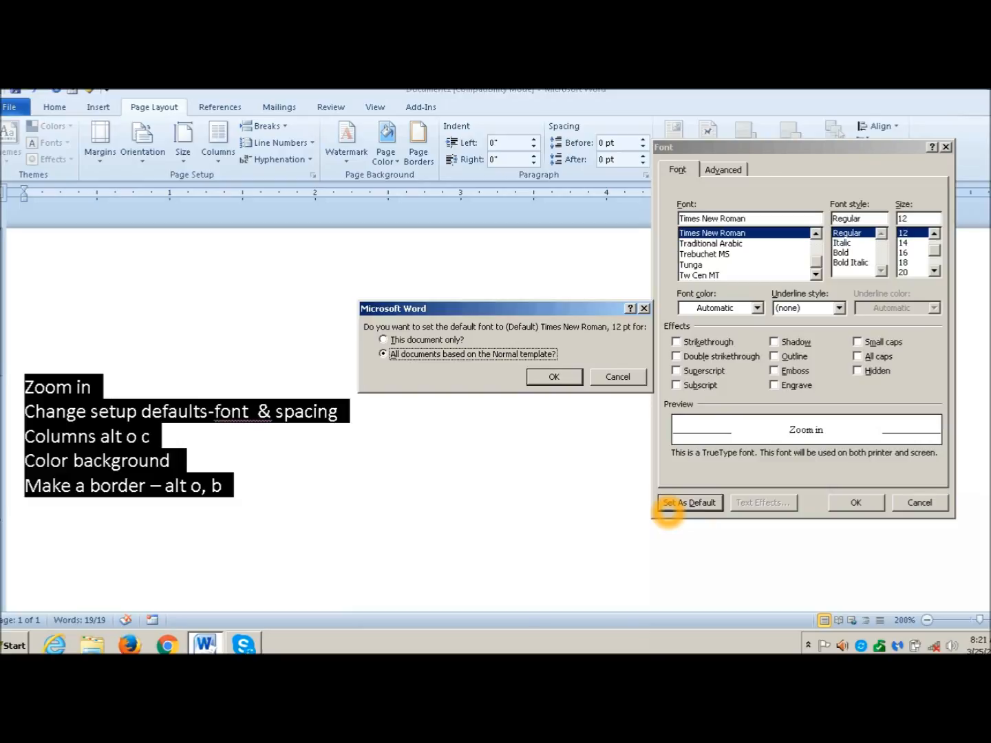
{"action": "key", "text": "Return"}
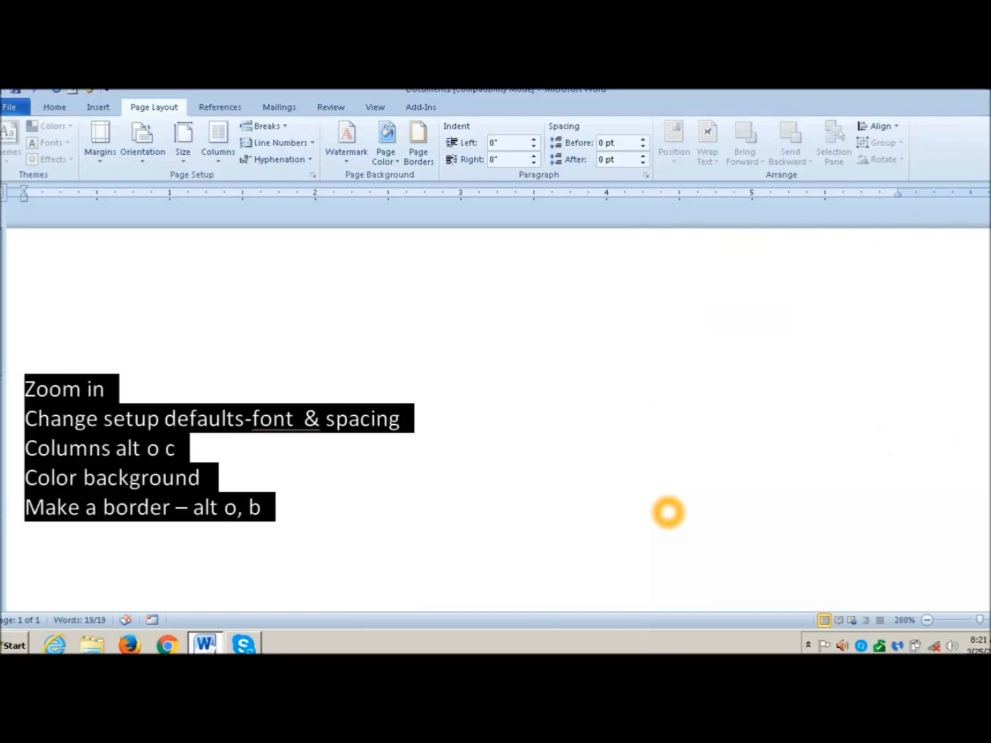
{"action": "left_click", "coordinate": [667, 512]}
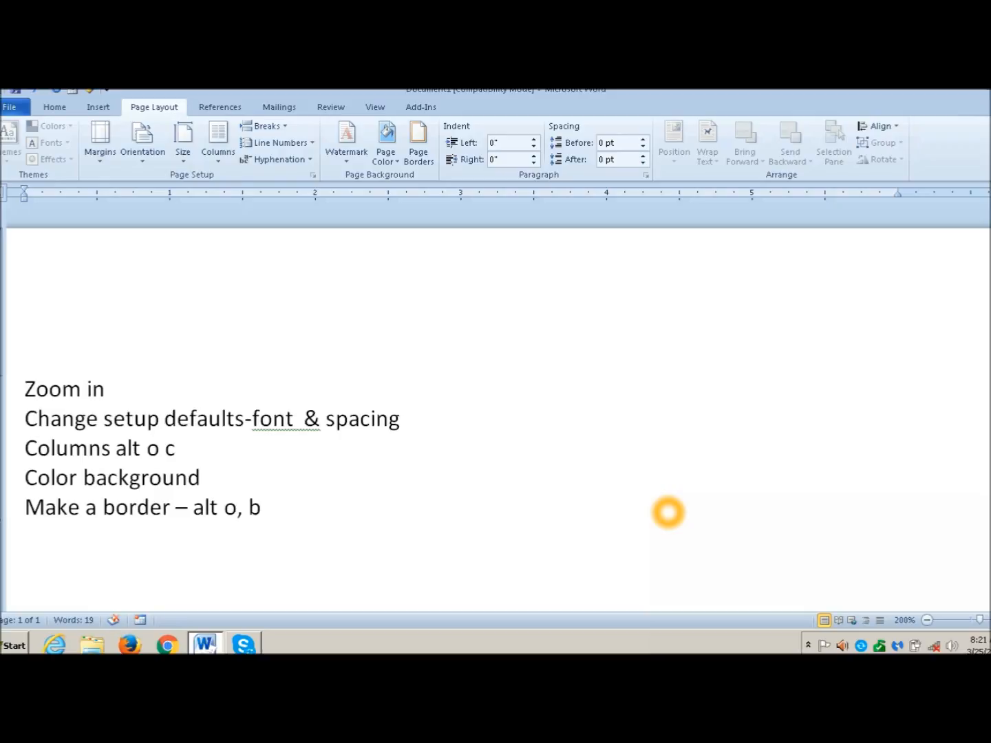
{"action": "key", "text": "Up"}
{"action": "key", "text": "Up"}
{"action": "key", "text": "alt+p"}
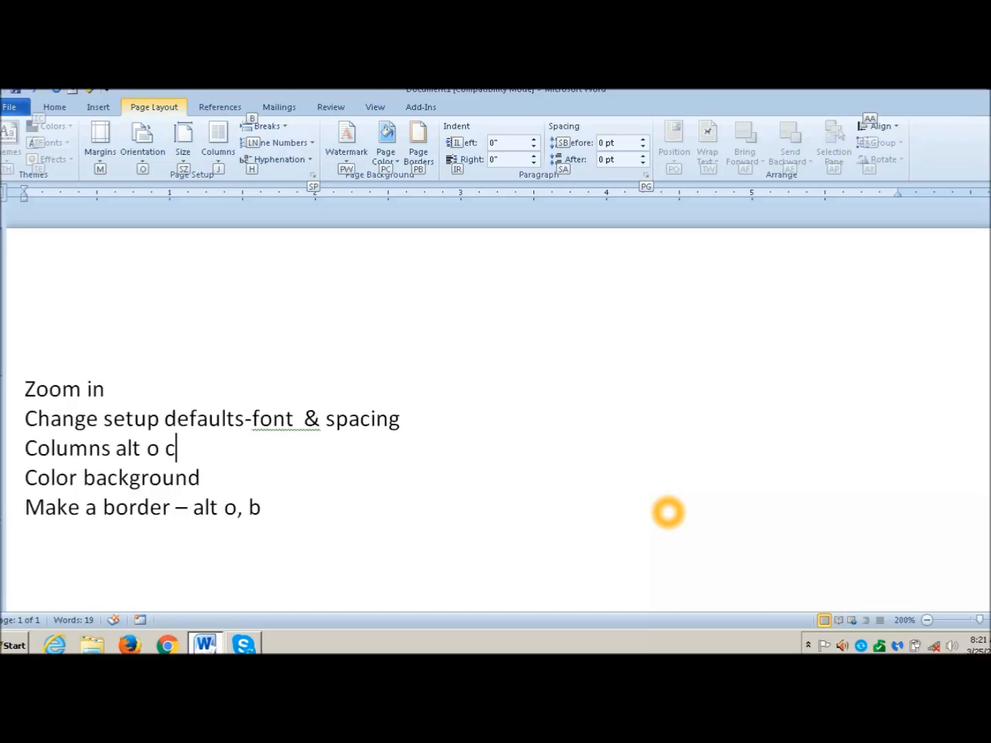
{"action": "key", "text": "alt"}
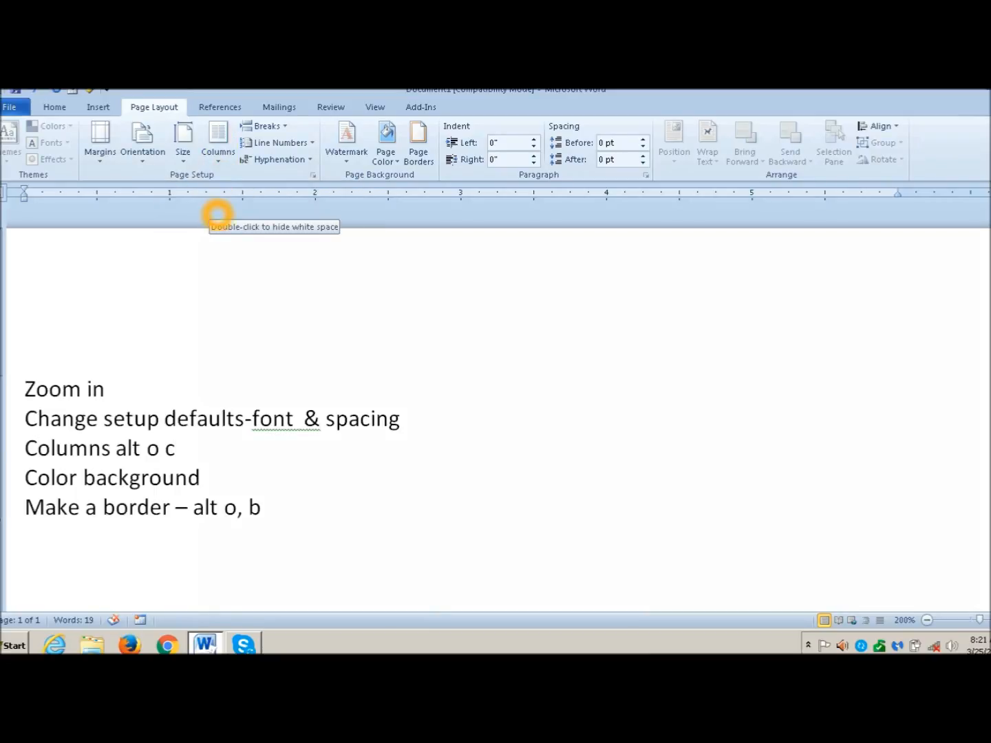
{"action": "key", "text": "alt+p"}
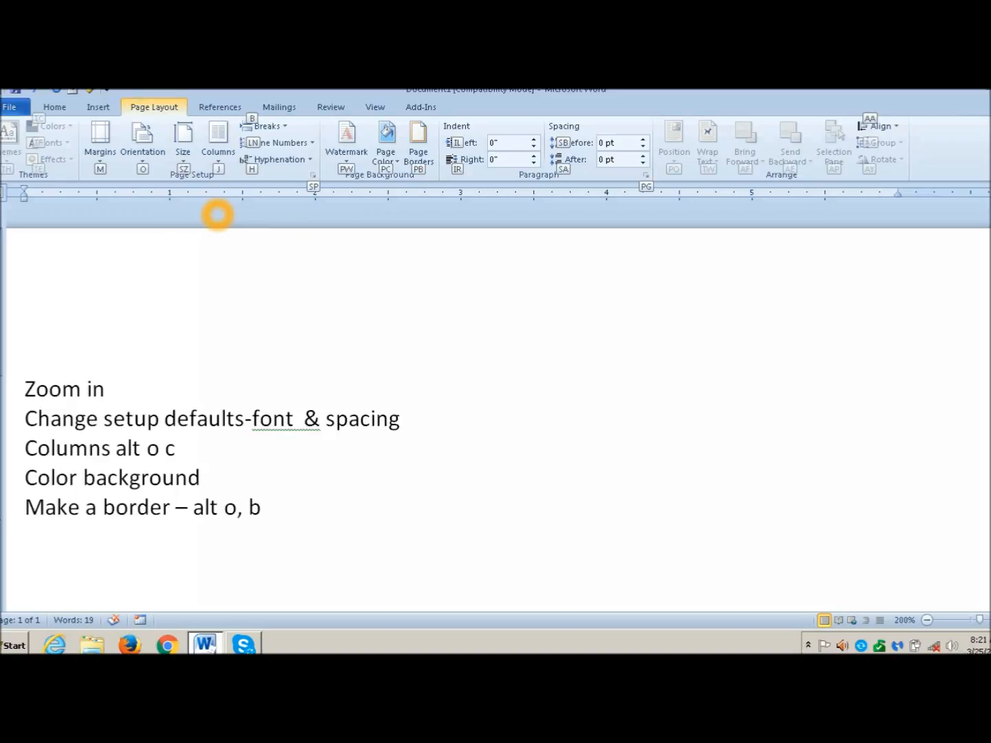
{"action": "key", "text": "j"}
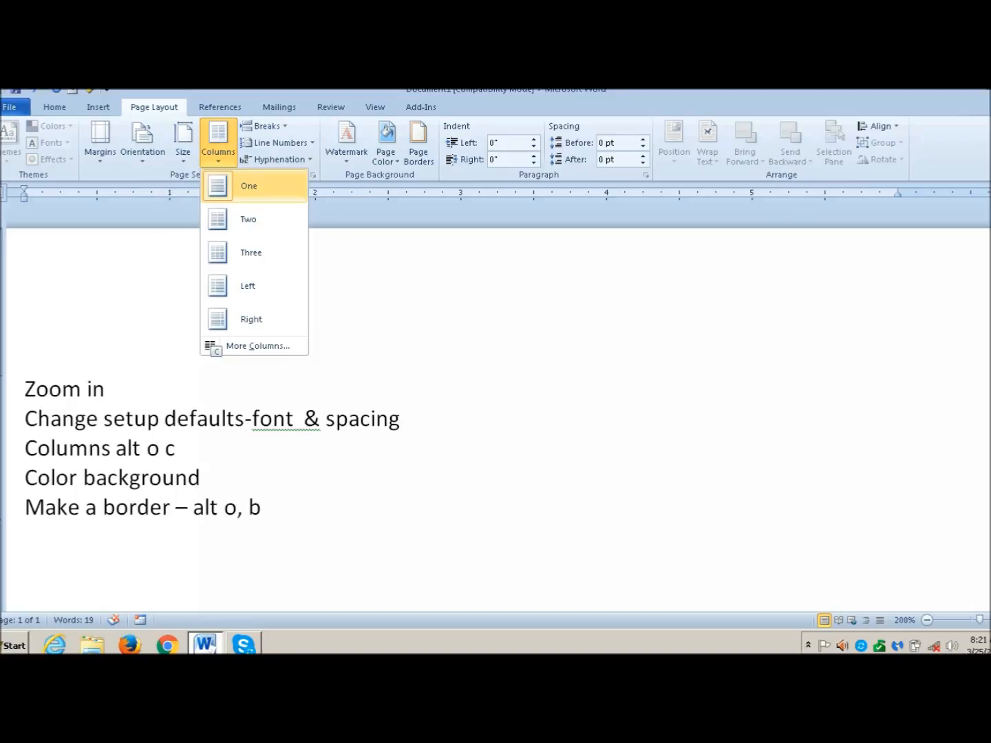
{"action": "key", "text": "Escape"}
{"action": "key", "text": "Escape"}
{"action": "key", "text": "Escape"}
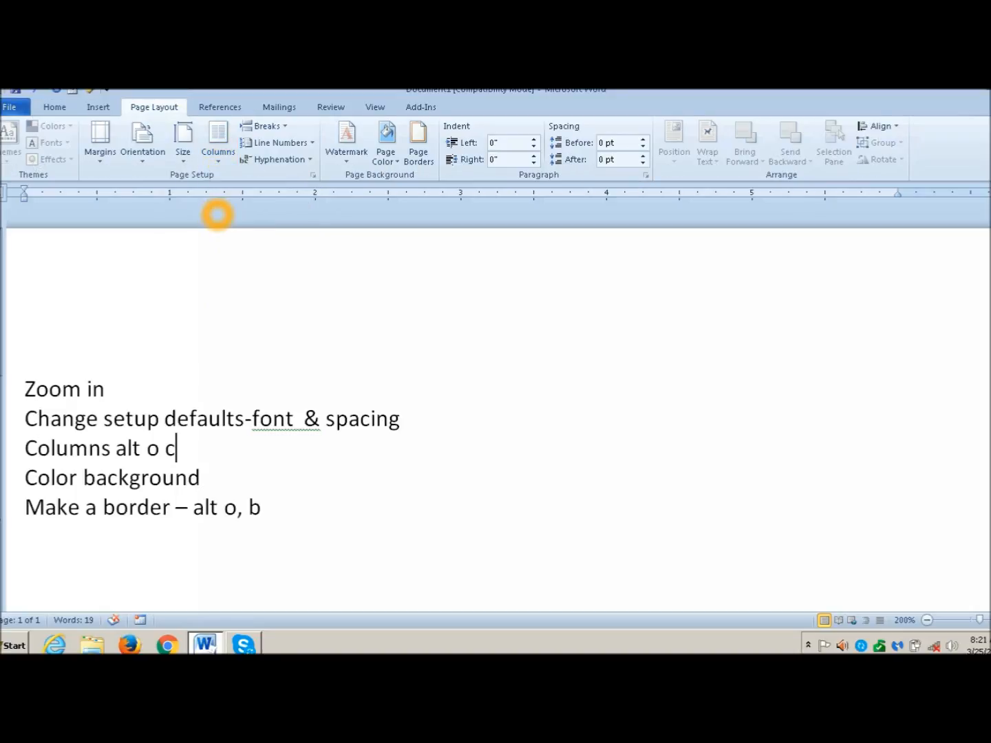
- Format the whole document in two columns of equal width
{"action": "key", "text": "alt+o"}
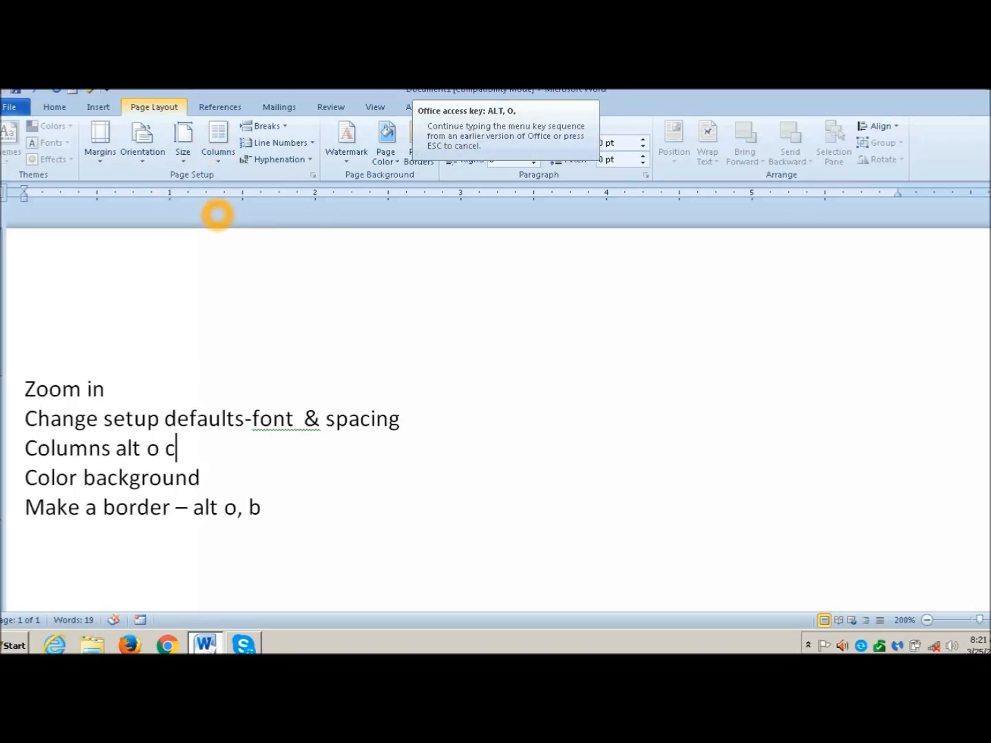
{"action": "key", "text": "c"}
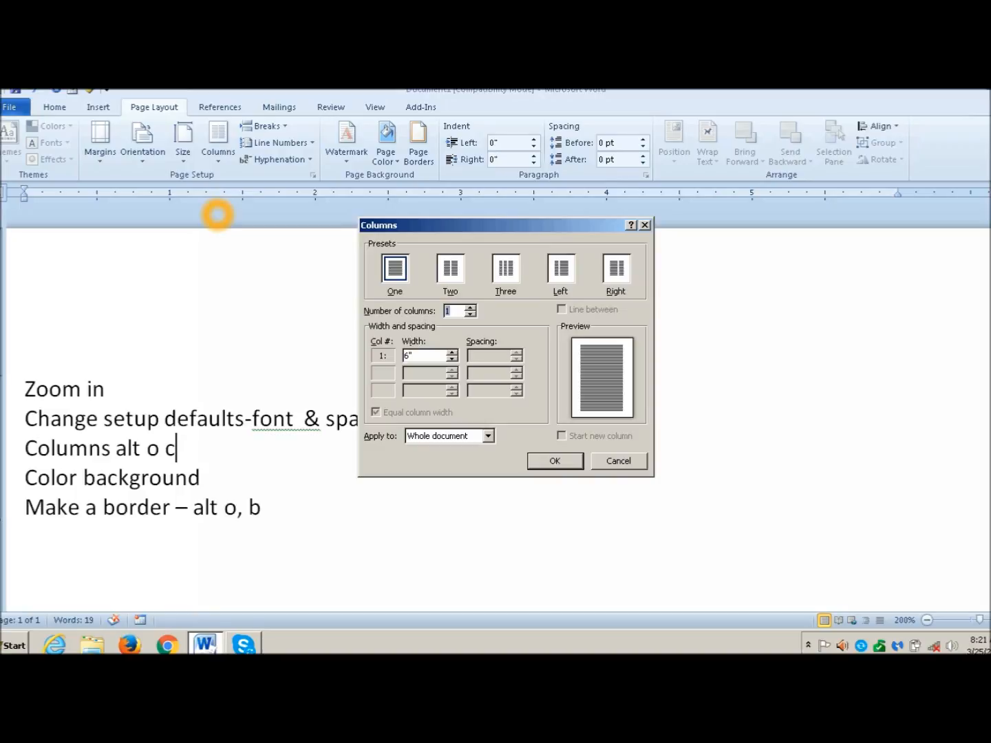
{"action": "type", "text": "1"}
{"action": "key", "text": "BackSpace"}
{"action": "type", "text": "2"}
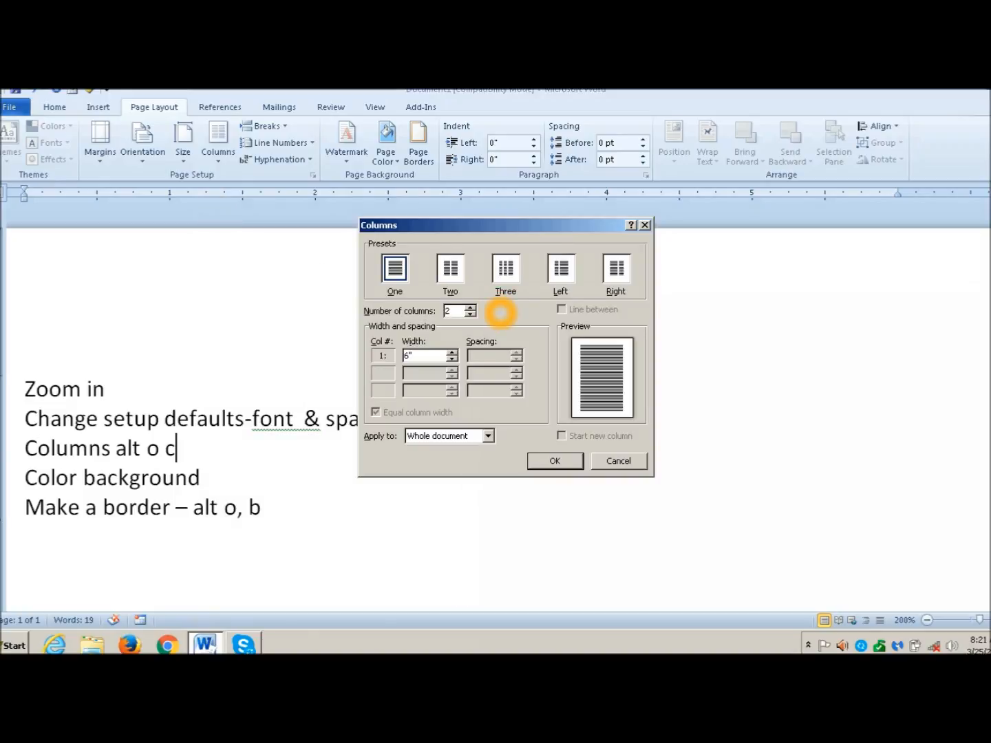
{"action": "key", "text": "Up"}
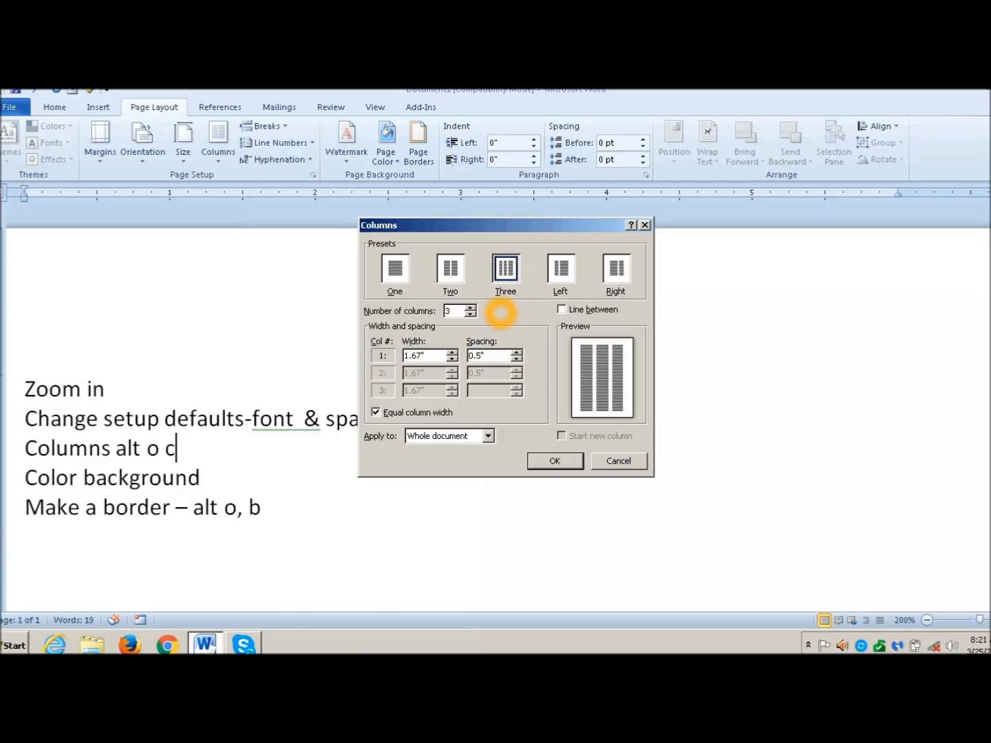
{"action": "key", "text": "Down"}
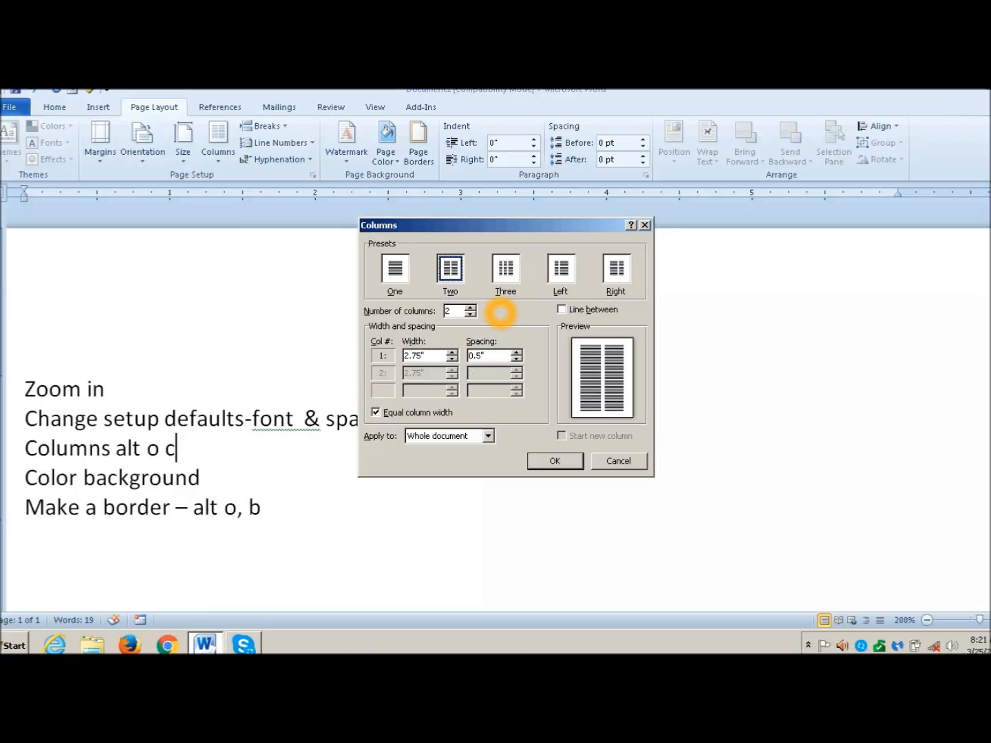
{"action": "key", "text": "Return"}
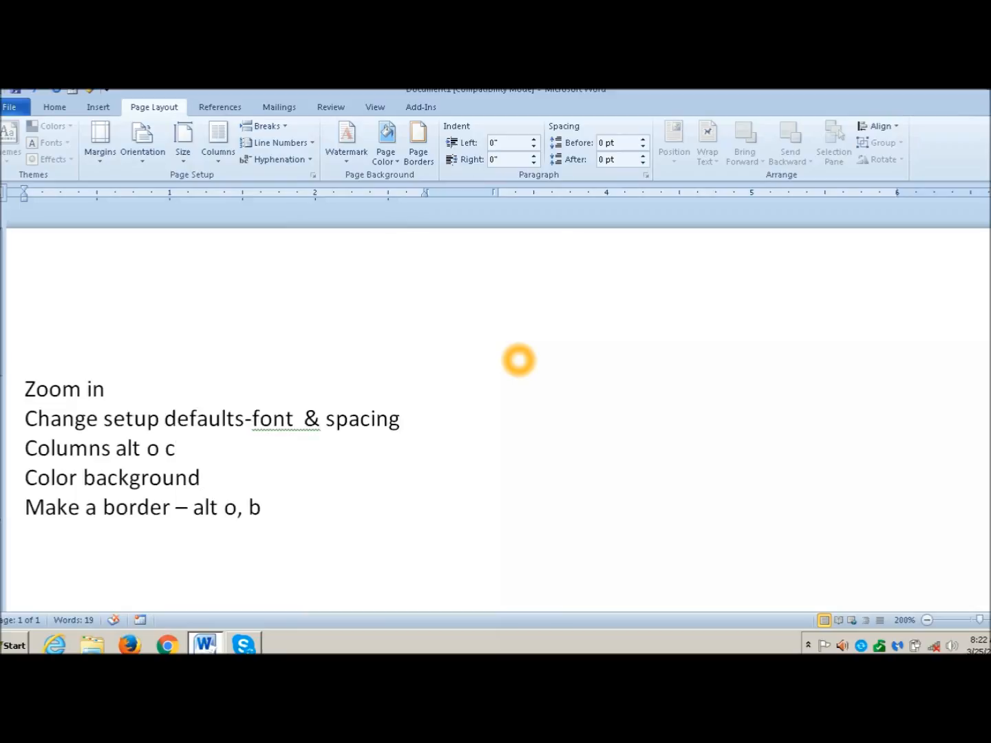
- Preview several standard colors for the page background and apply the light blue one
{"action": "key", "text": "alt"}
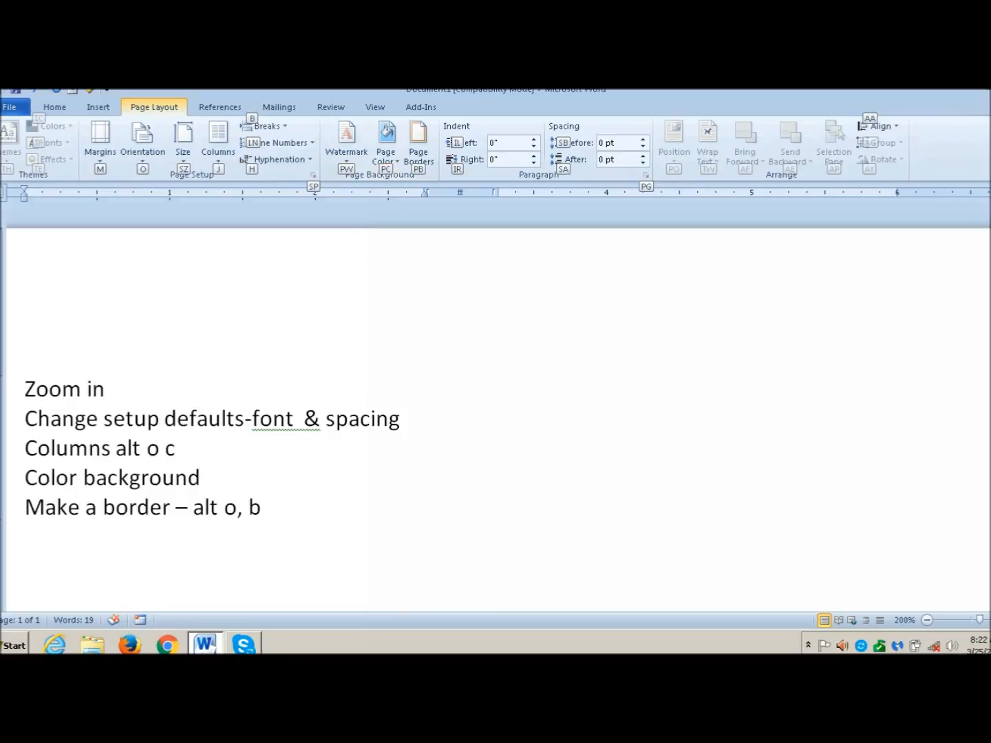
{"action": "key", "text": "p"}
{"action": "key", "text": "c"}
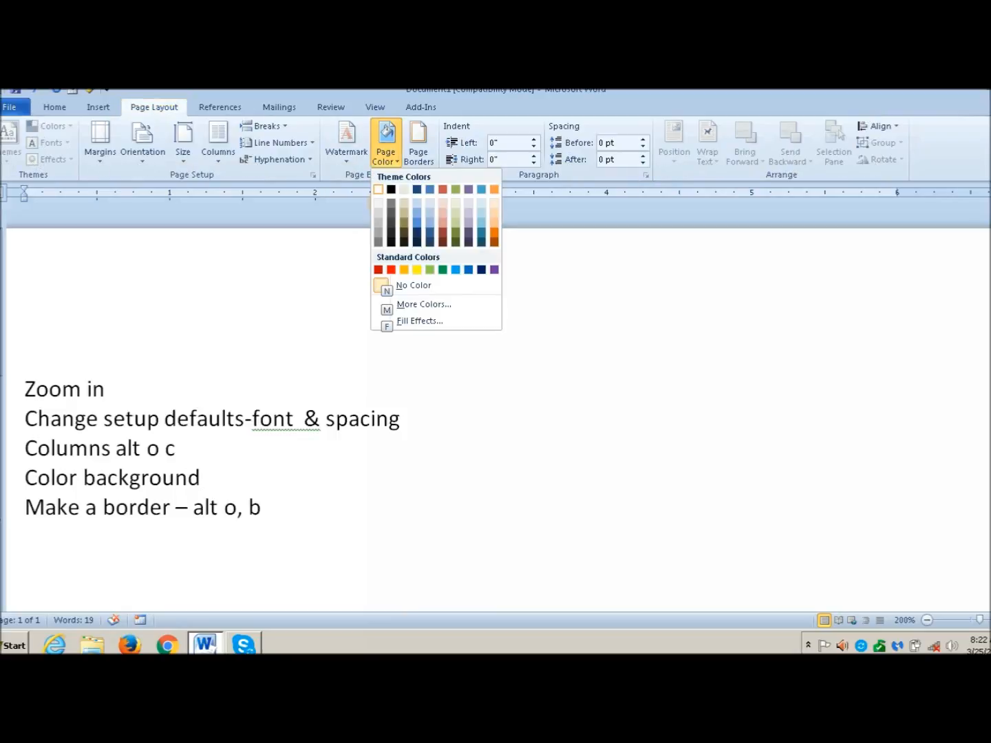
{"action": "key", "text": "Up"}
{"action": "key", "text": "Up"}
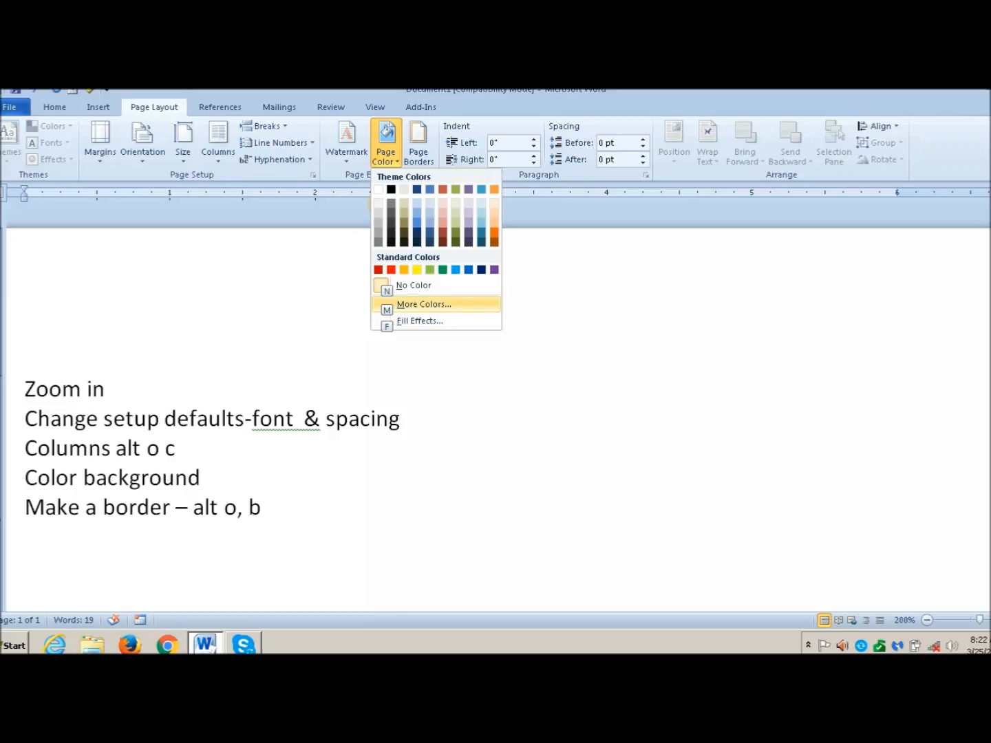
{"action": "key", "text": "Up"}
{"action": "key", "text": "Up"}
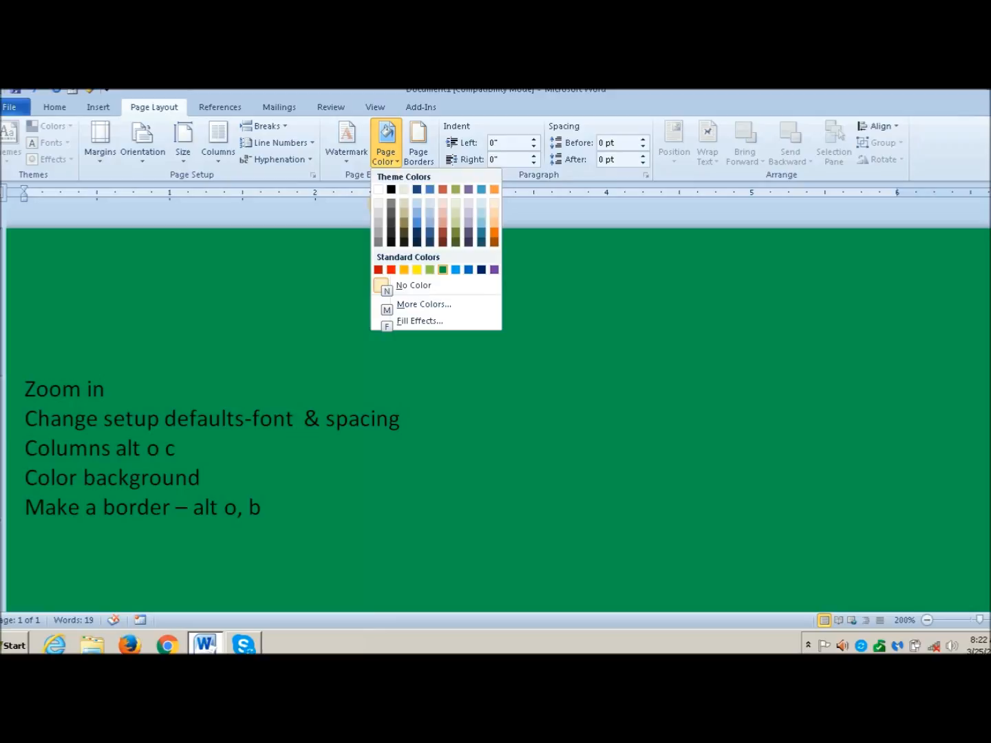
{"action": "key", "text": "Right"}
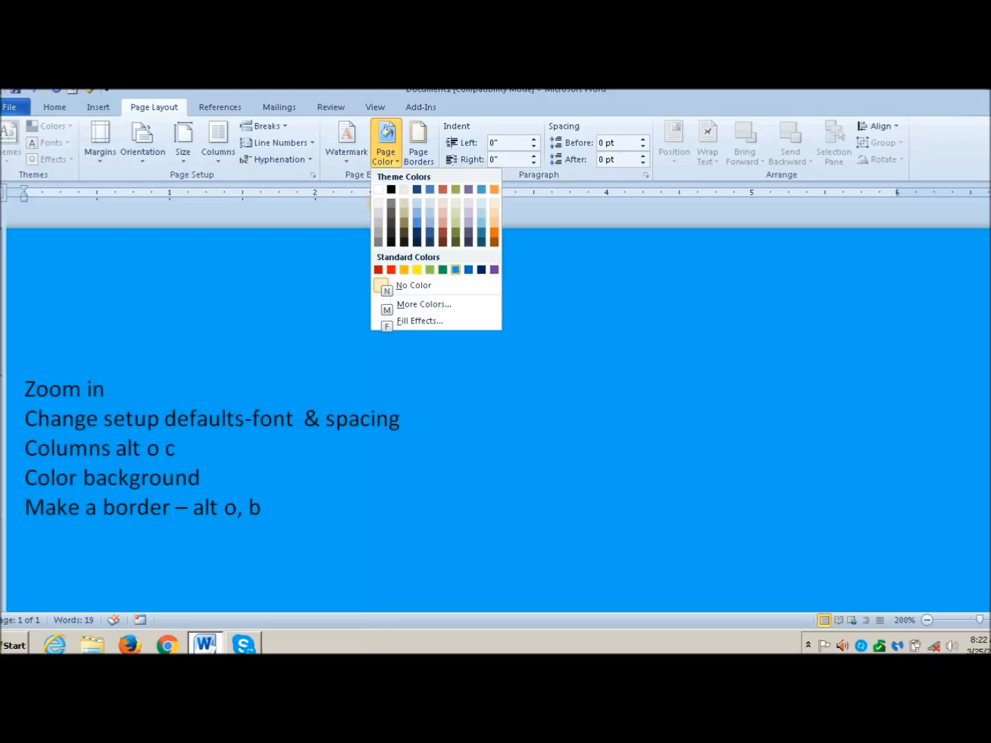
{"action": "key", "text": "Right"}
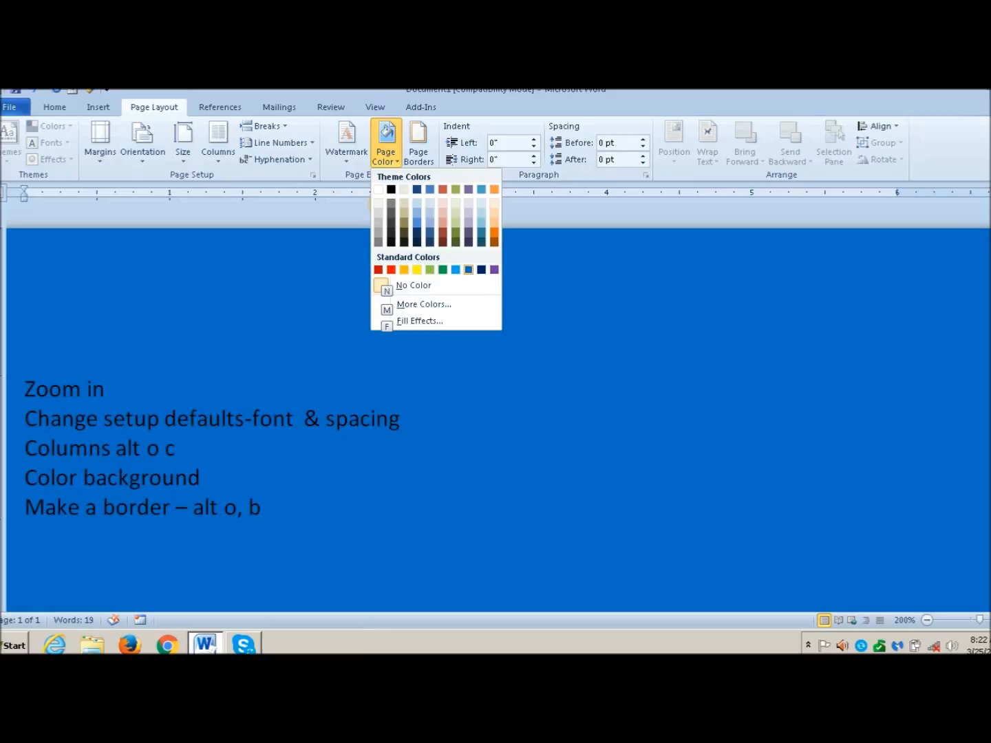
{"action": "key", "text": "Right"}
{"action": "key", "text": "Right"}
{"action": "key", "text": "Right"}
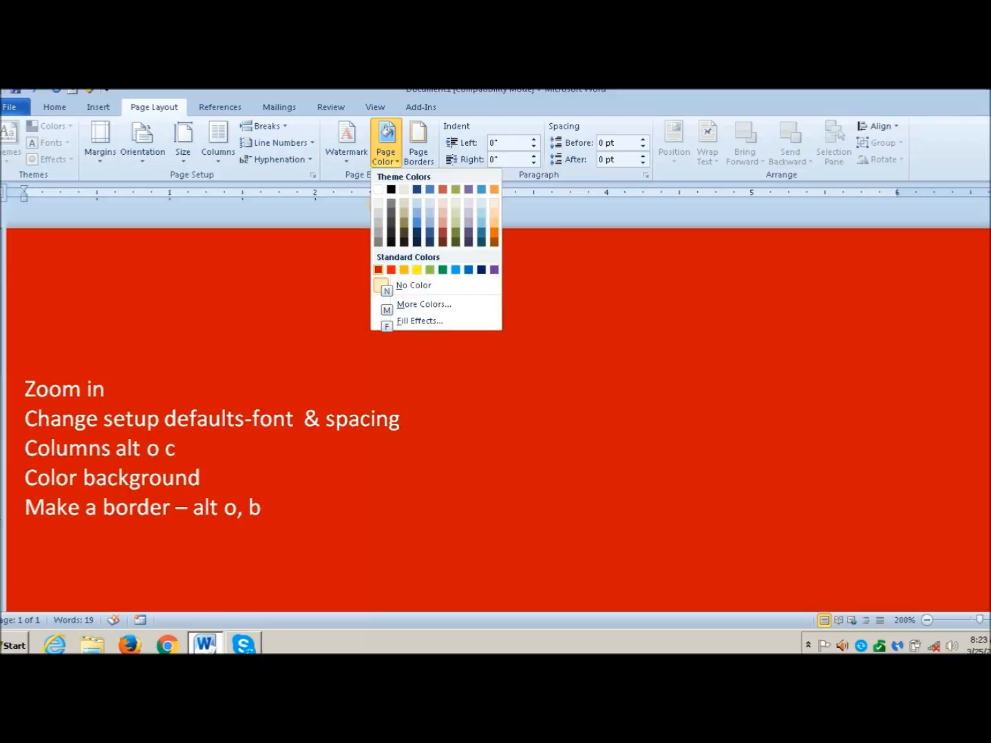
{"action": "key", "text": "Right"}
{"action": "key", "text": "Right"}
{"action": "key", "text": "Right"}
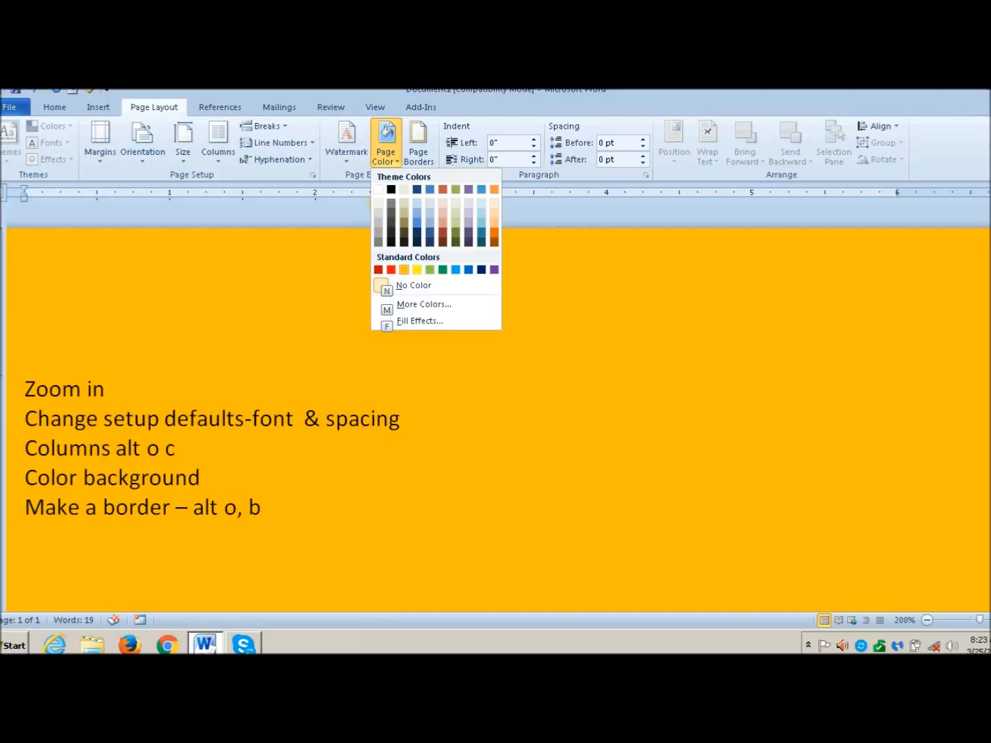
{"action": "key", "text": "Right"}
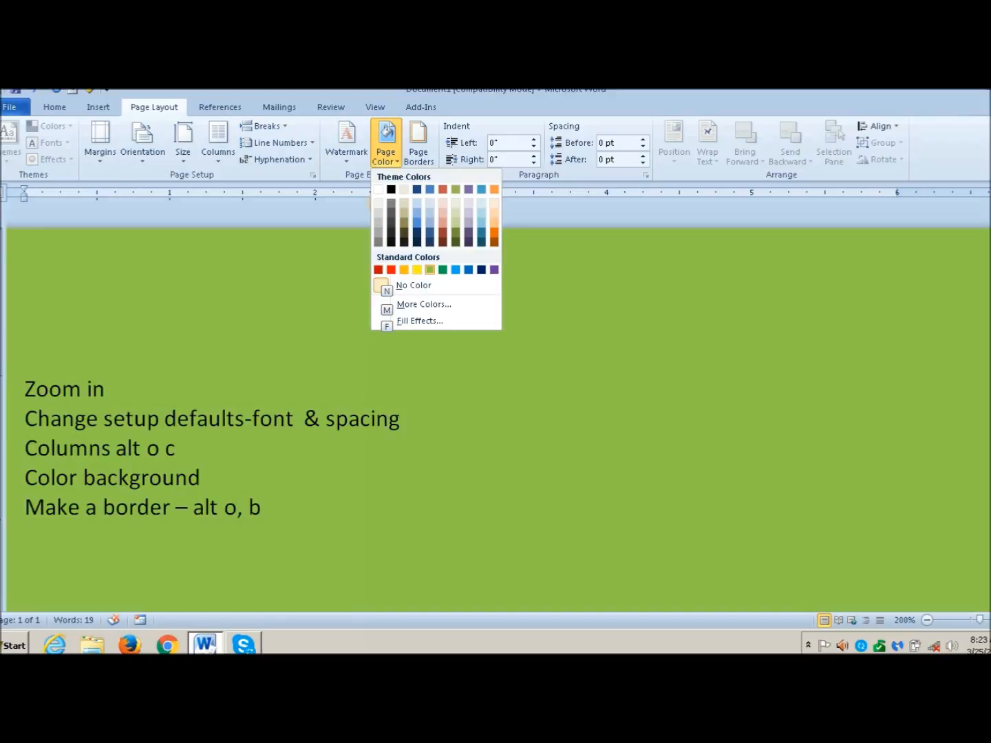
{"action": "key", "text": "Right"}
{"action": "key", "text": "Right"}
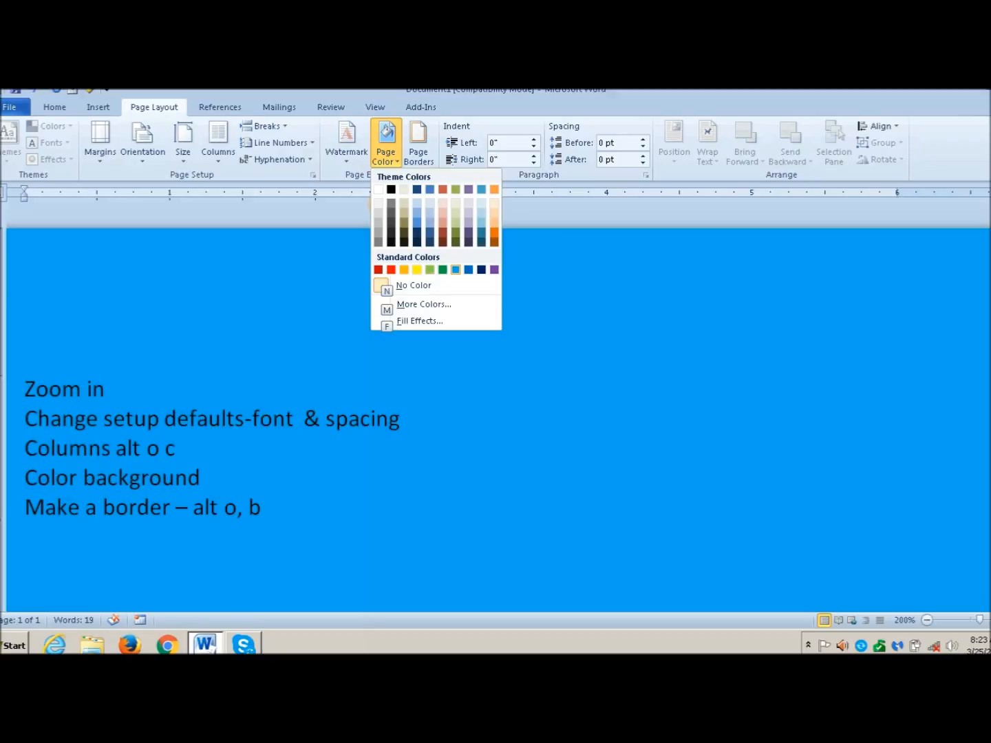
{"action": "key", "text": "Return"}
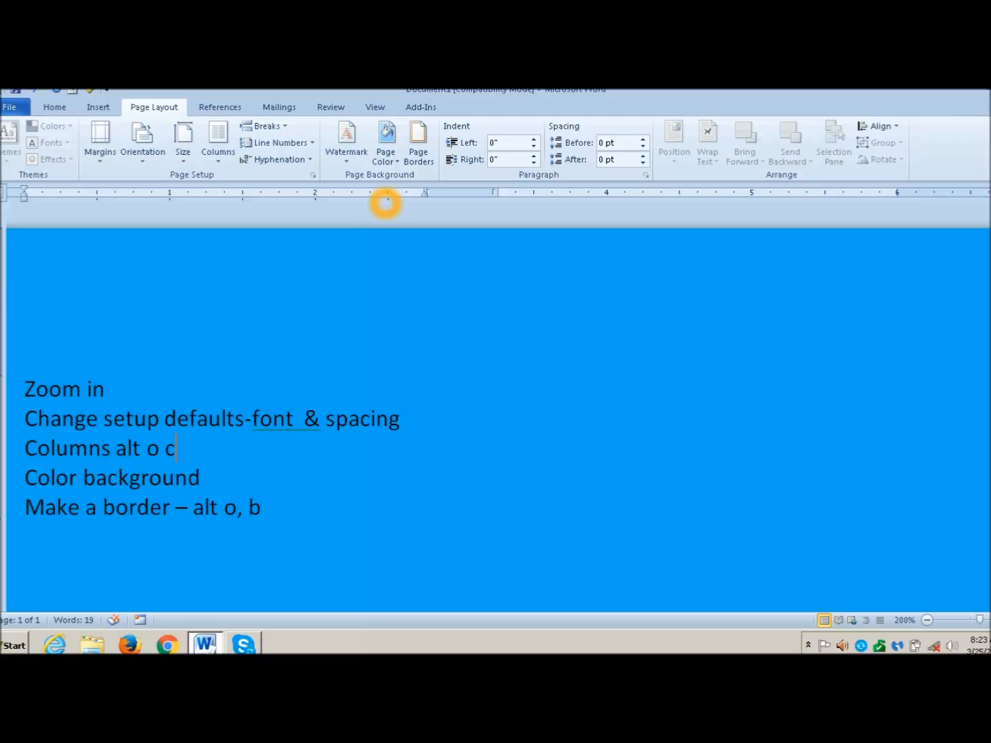
- Shade the "Columns alt o c" paragraph with the standard green fill and the Clear pattern style
{"action": "key", "text": "alt+o"}
{"action": "key", "text": "b"}
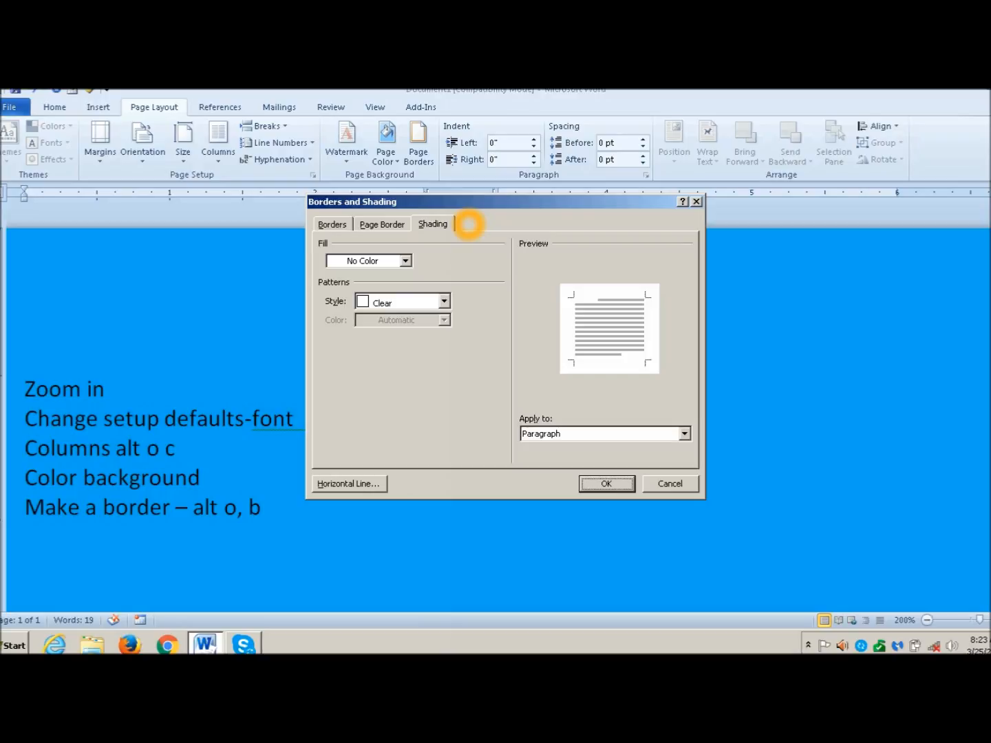
{"action": "key", "text": "Tab"}
{"action": "key", "text": "Tab"}
{"action": "key", "text": "Tab"}
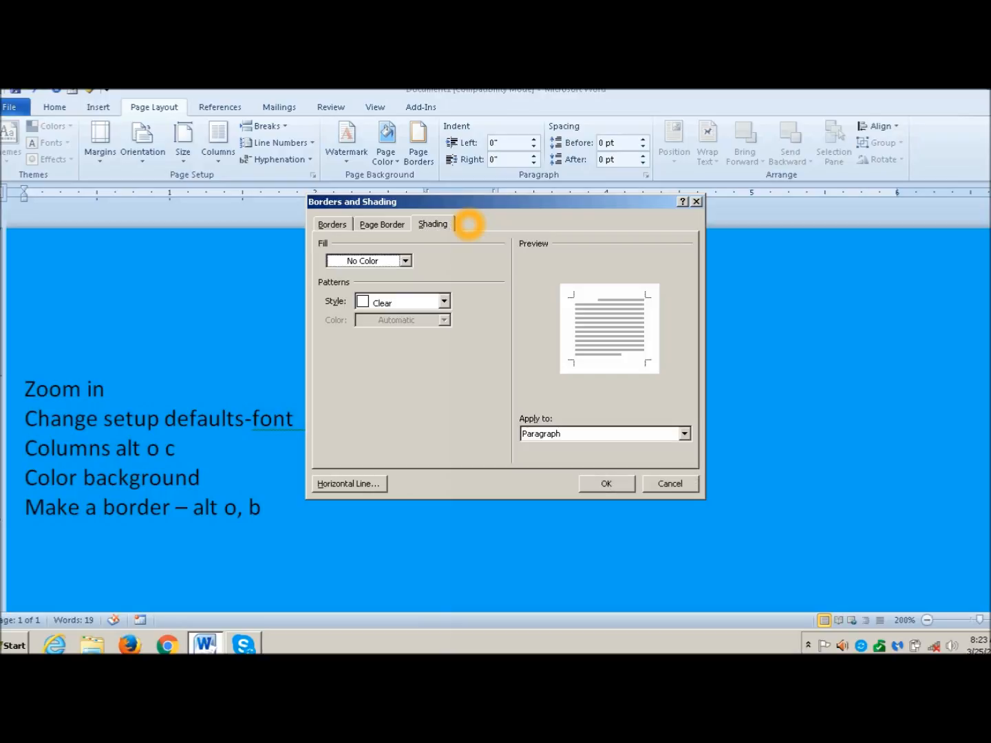
{"action": "key", "text": "alt+Down"}
{"action": "key", "text": "Up"}
{"action": "key", "text": "Up"}
{"action": "key", "text": "Up"}
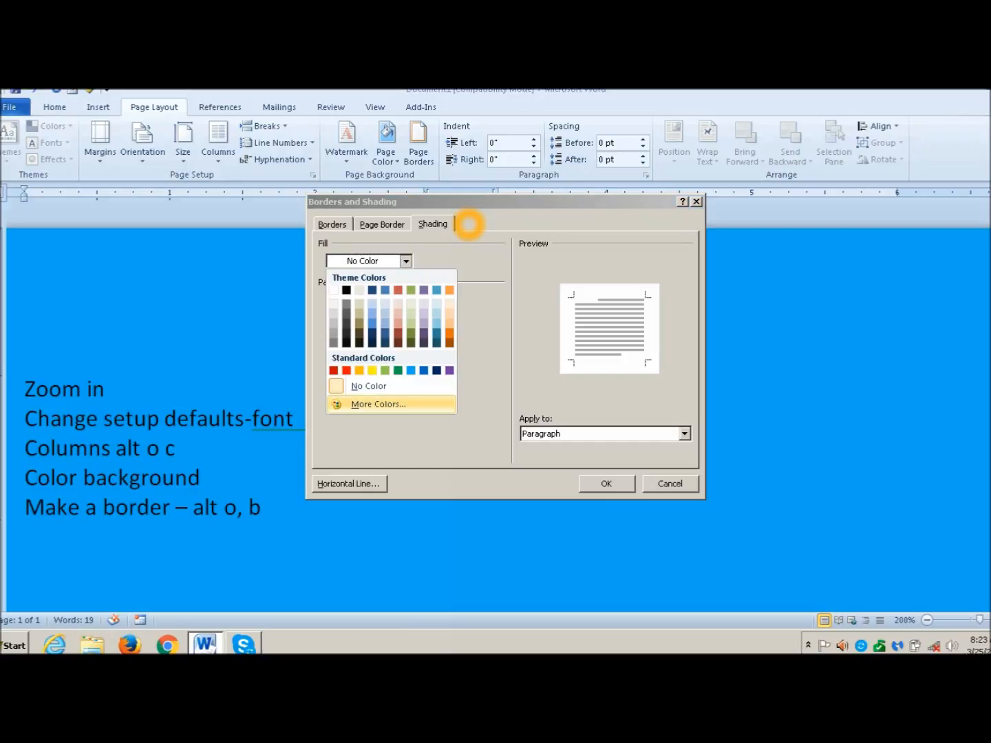
{"action": "key", "text": "Return"}
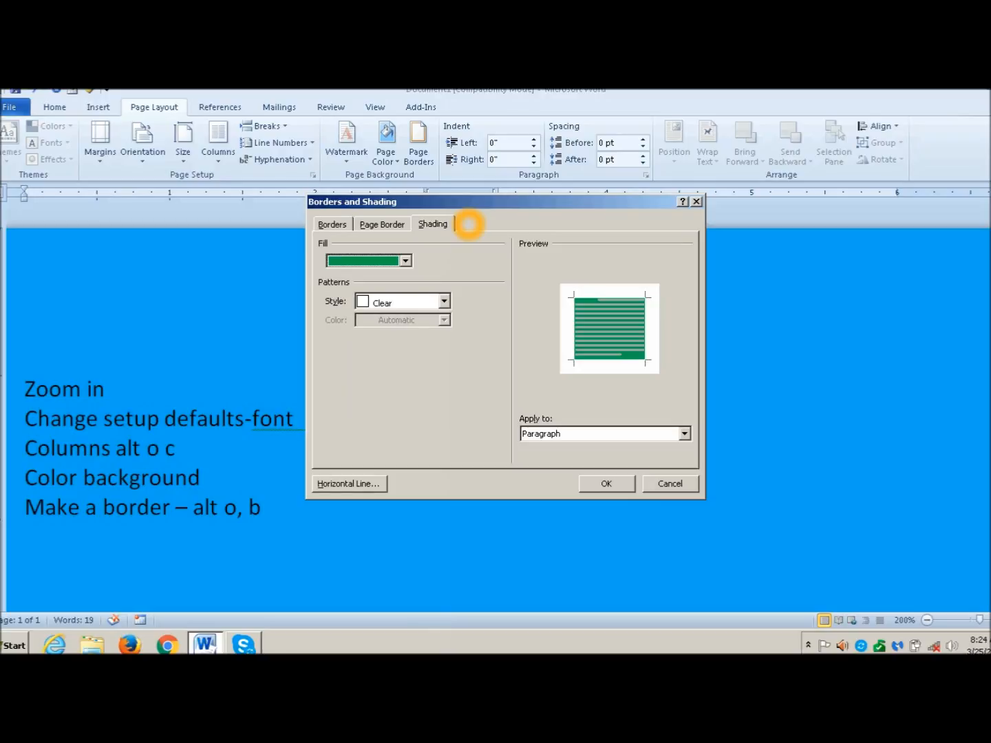
{"action": "key", "text": "alt+l"}
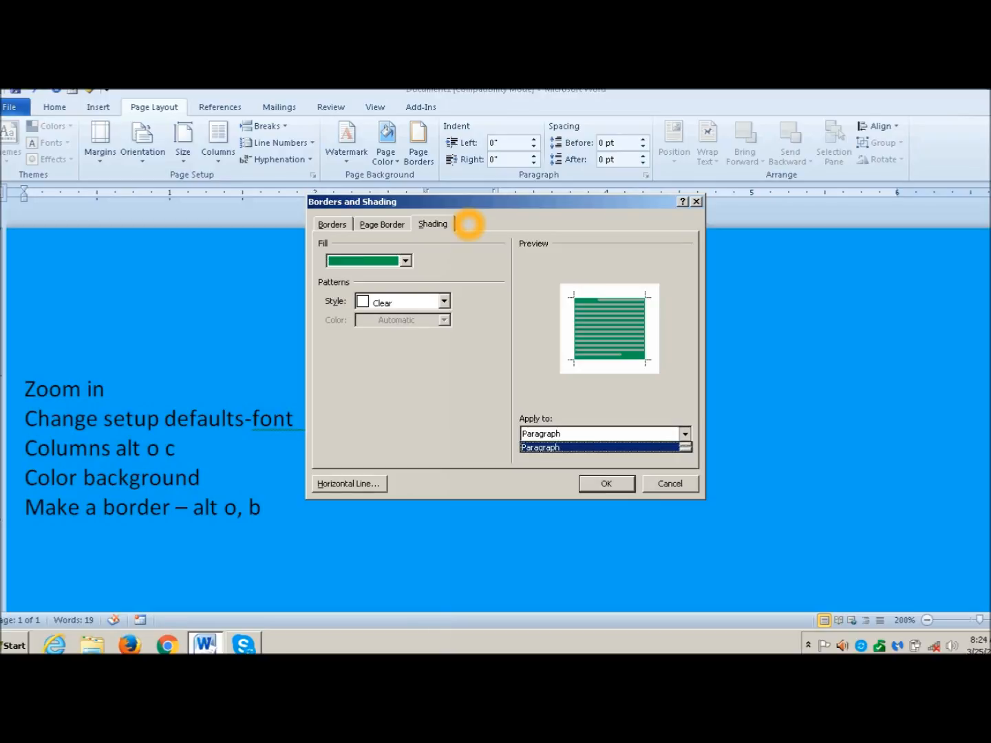
{"action": "key", "text": "Return"}
{"action": "key", "text": "Return"}
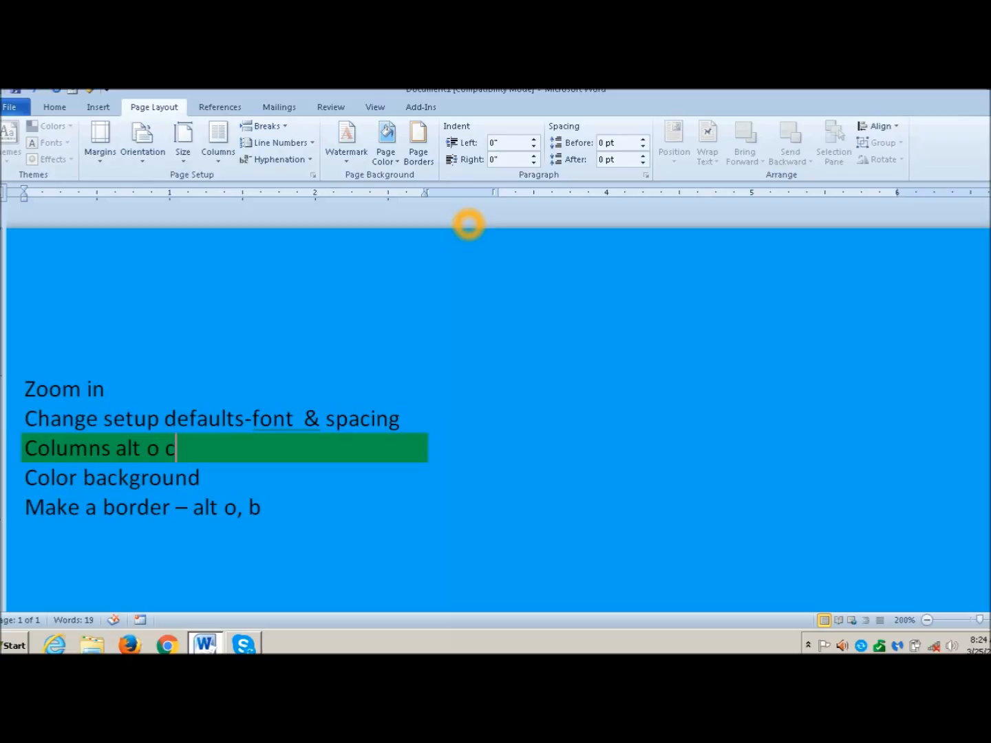
- Open the page border settings and choose the Box setting
{"action": "key", "text": "alt+p"}
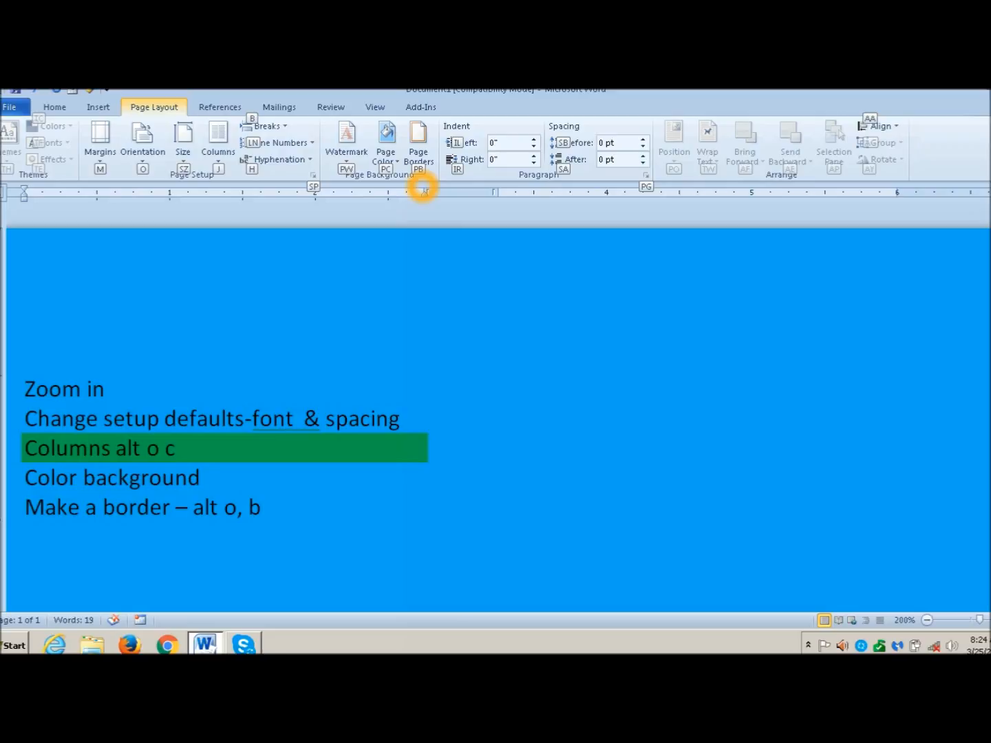
{"action": "key", "text": "p"}
{"action": "key", "text": "b"}
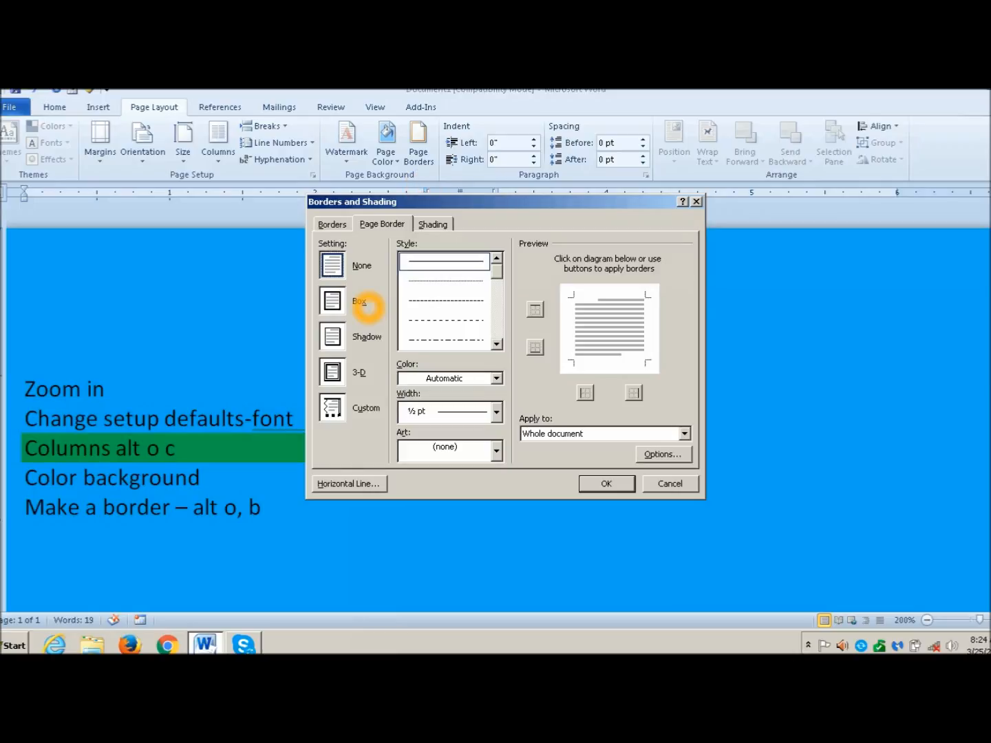
{"action": "left_click", "coordinate": [368, 307]}
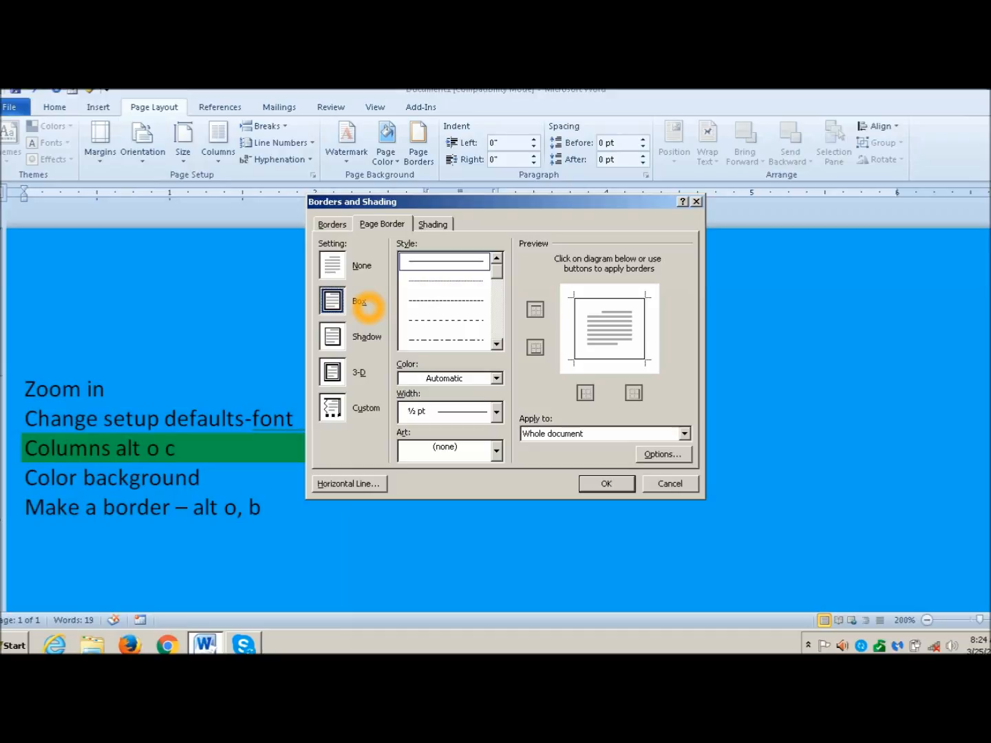
- Use the cake-slice art for the page border and apply it to the whole document
{"action": "key", "text": "Tab"}
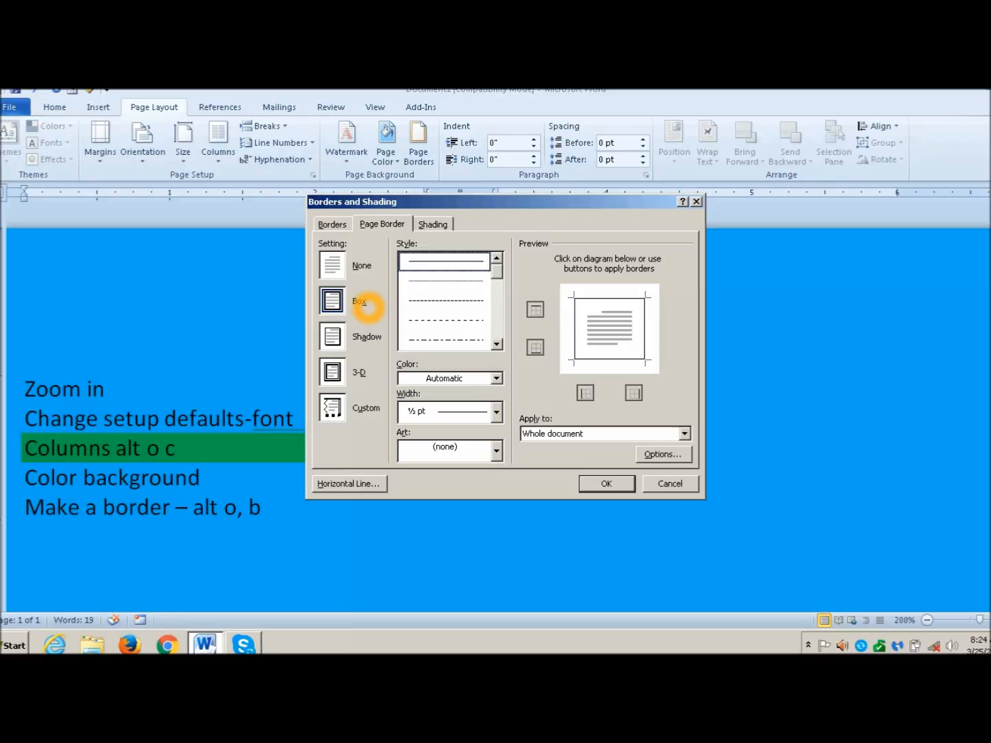
{"action": "key", "text": "Tab"}
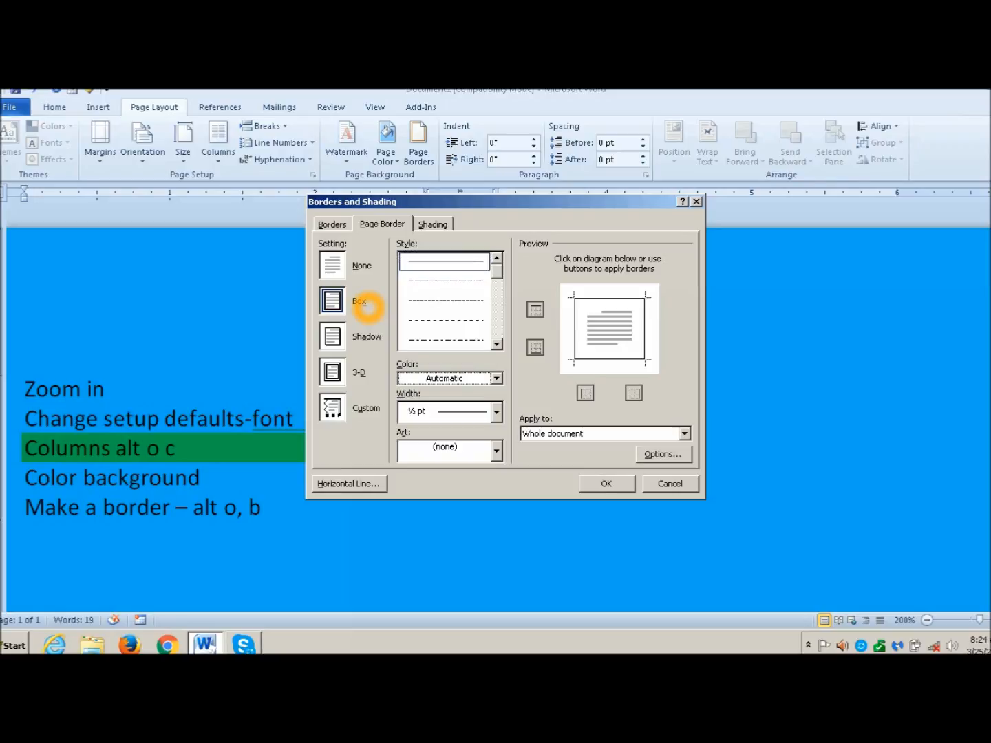
{"action": "key", "text": "Tab"}
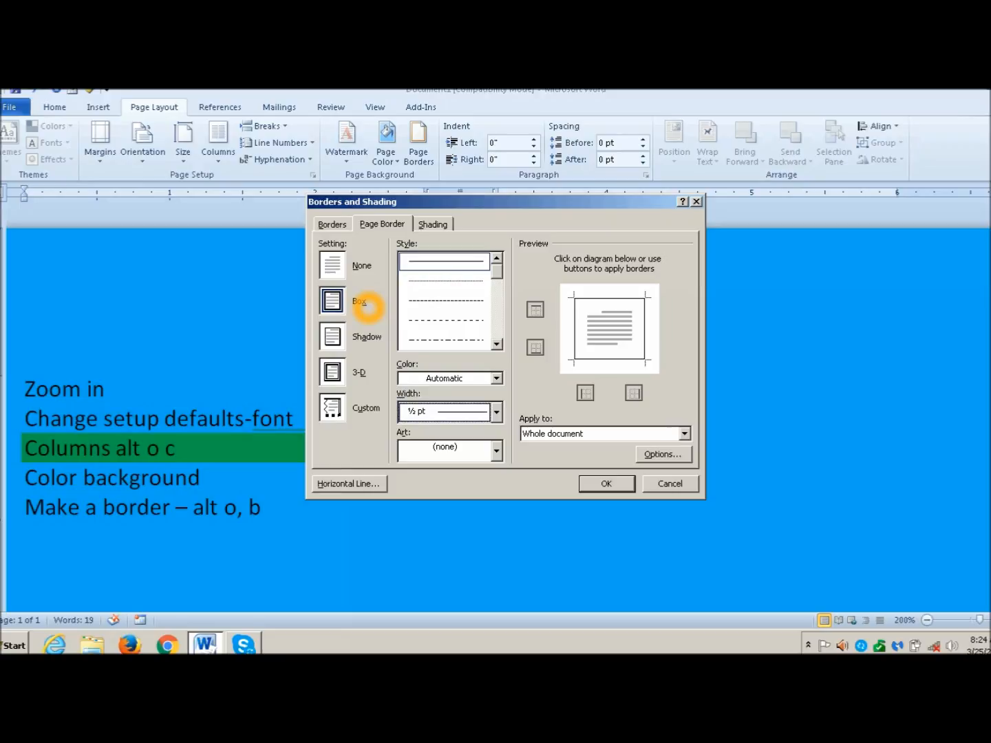
{"action": "key", "text": "Tab"}
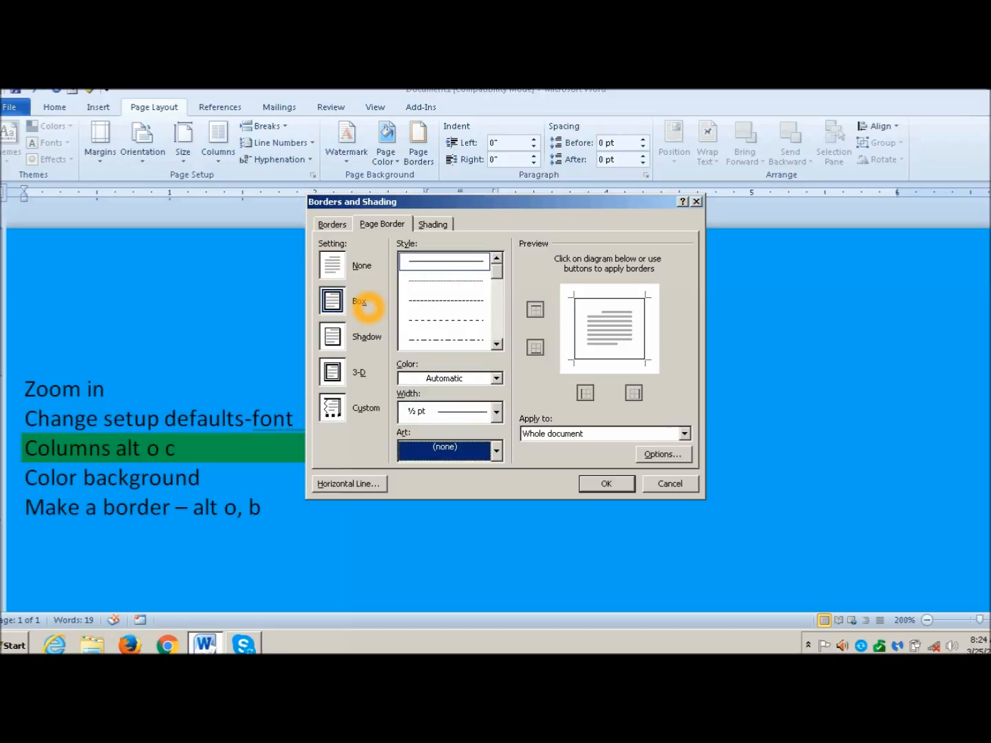
{"action": "key", "text": "alt+Down"}
{"action": "key", "text": "Down"}
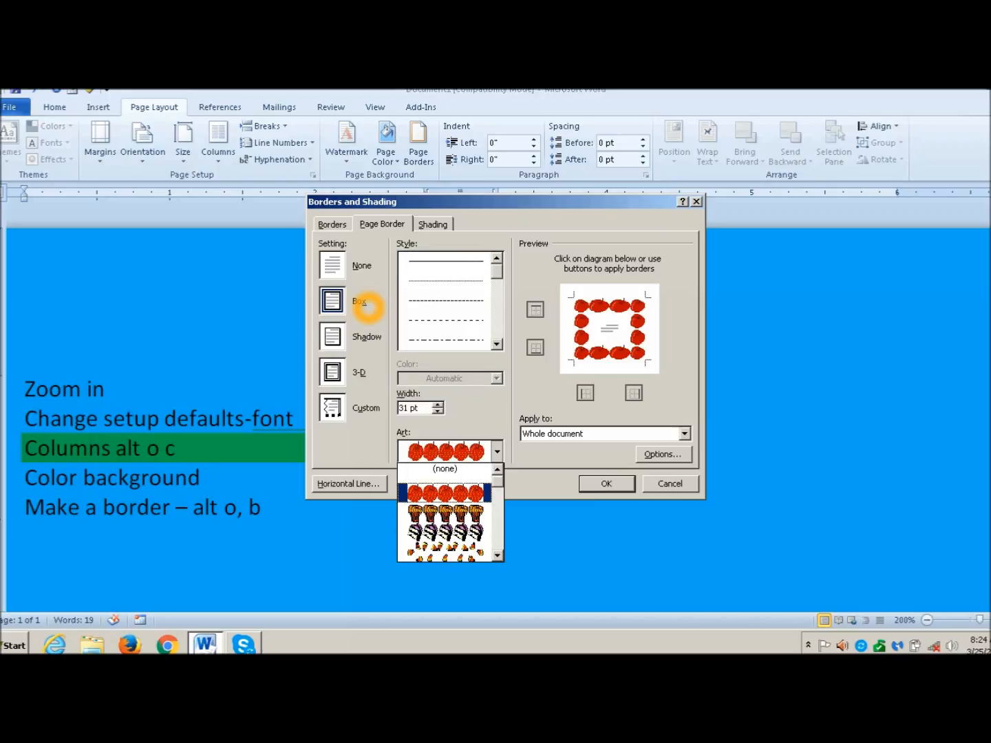
{"action": "key", "text": "Down"}
{"action": "key", "text": "Down"}
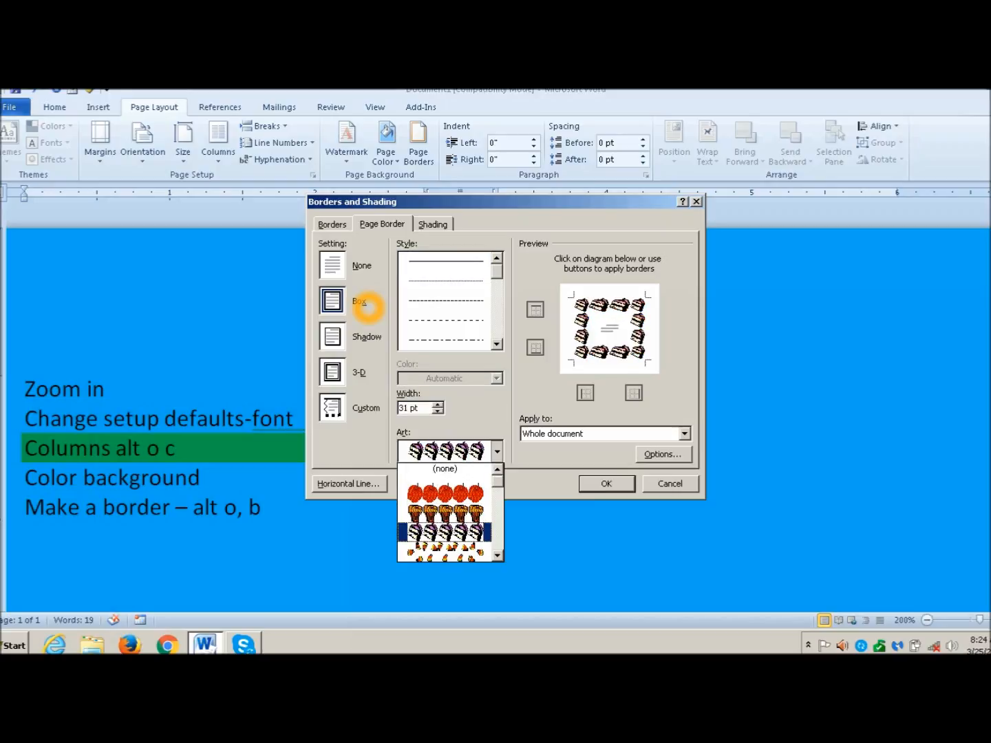
{"action": "key", "text": "Return"}
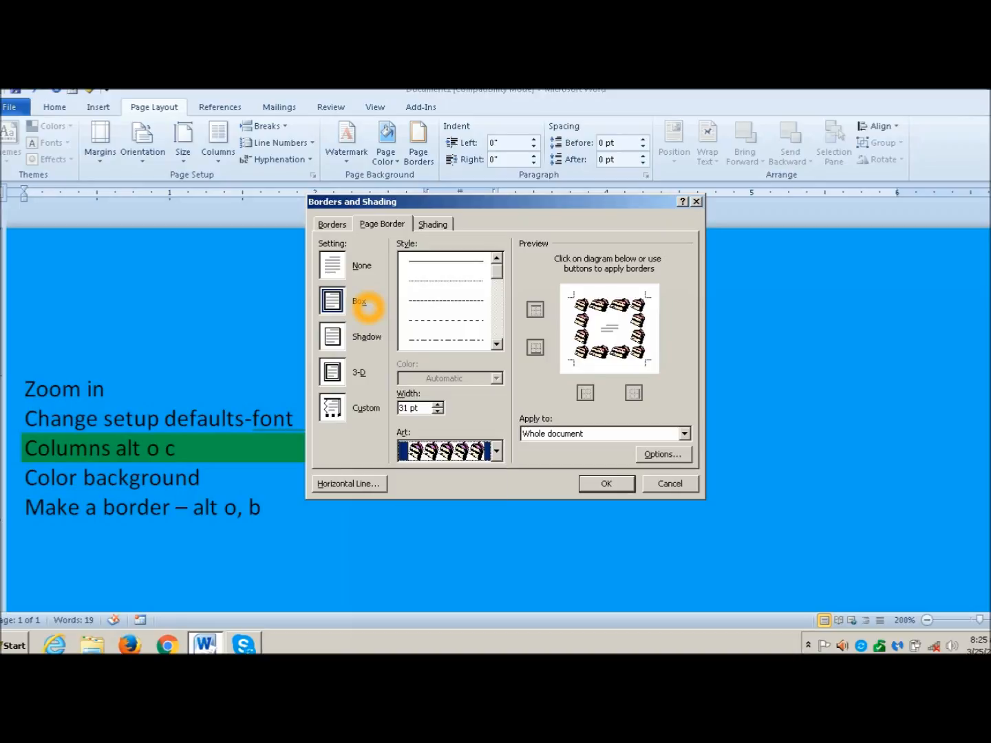
{"action": "key", "text": "alt+l"}
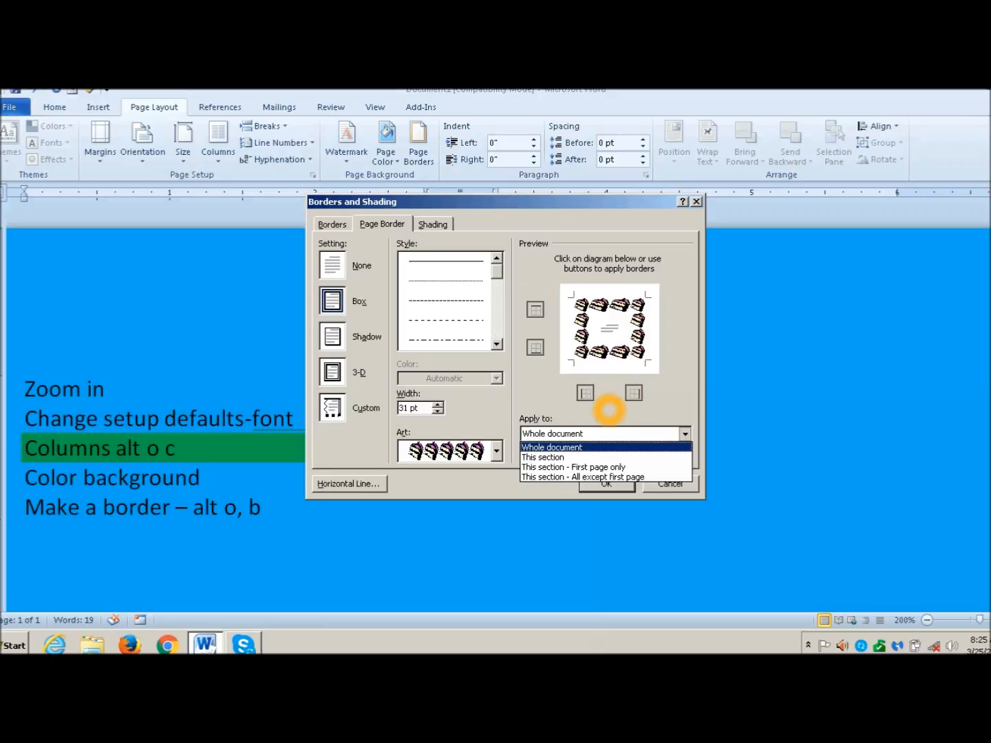
{"action": "left_click", "coordinate": [609, 411]}
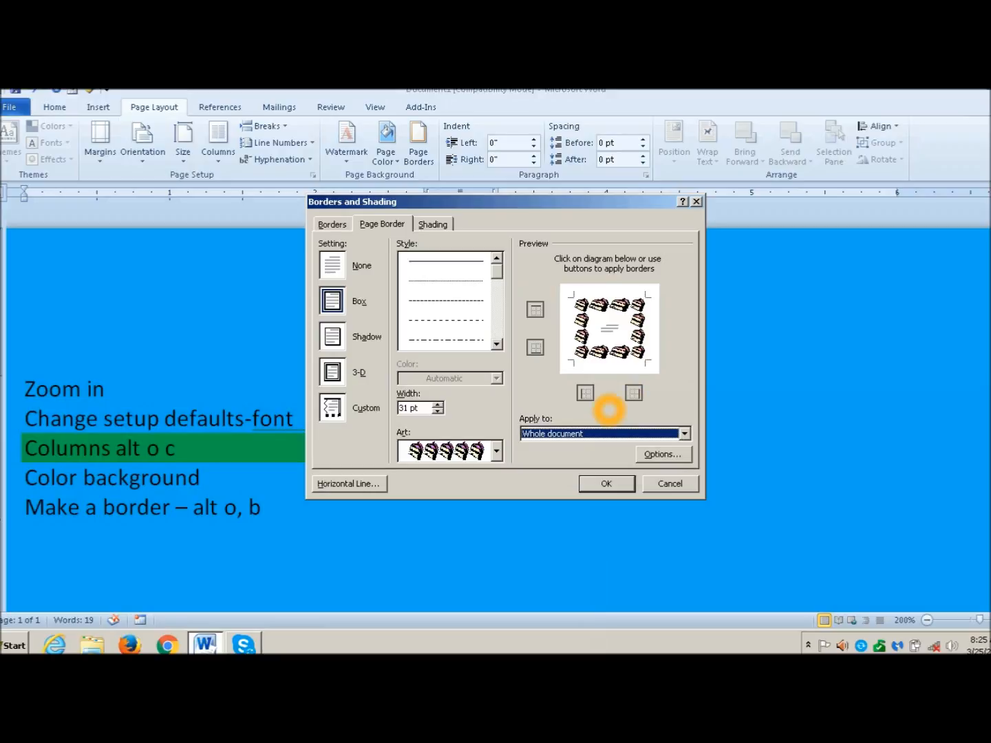
{"action": "key", "text": "Return"}
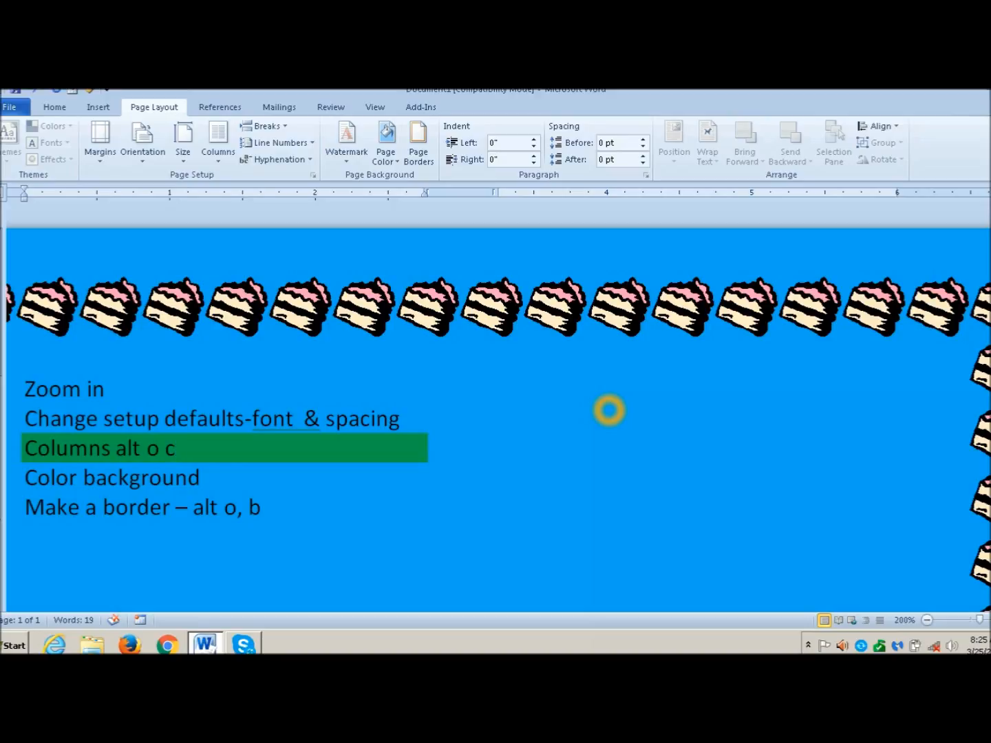
- Set the document's zoom to 75%
{"action": "key", "text": "alt+v"}
{"action": "key", "text": "z"}
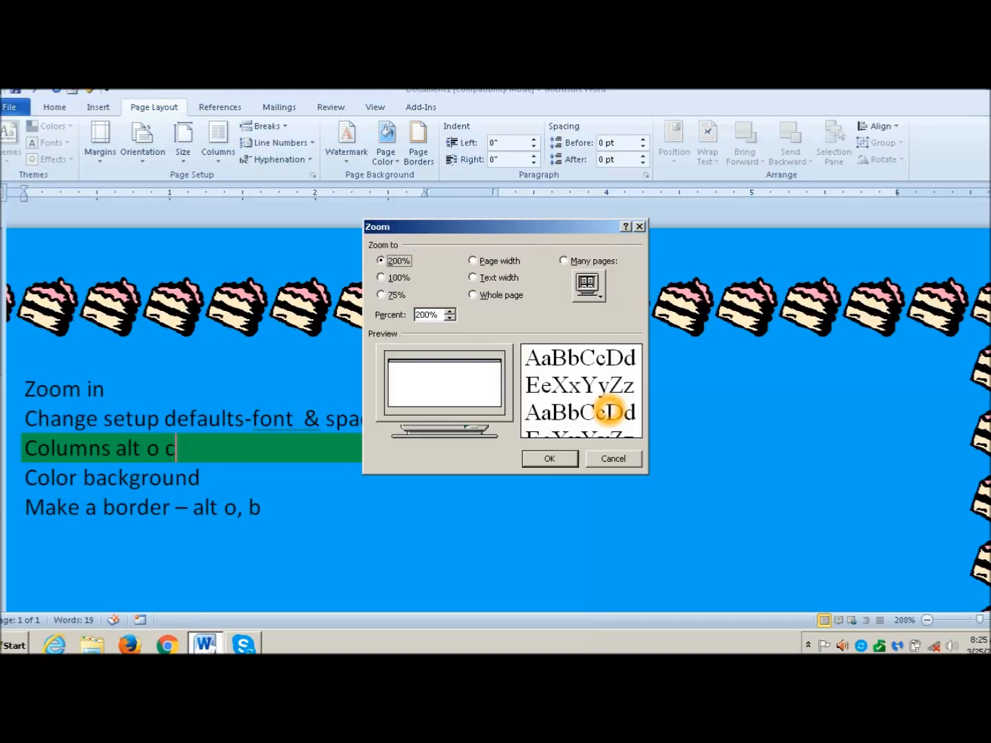
{"action": "key", "text": "alt+7"}
{"action": "key", "text": "Return"}
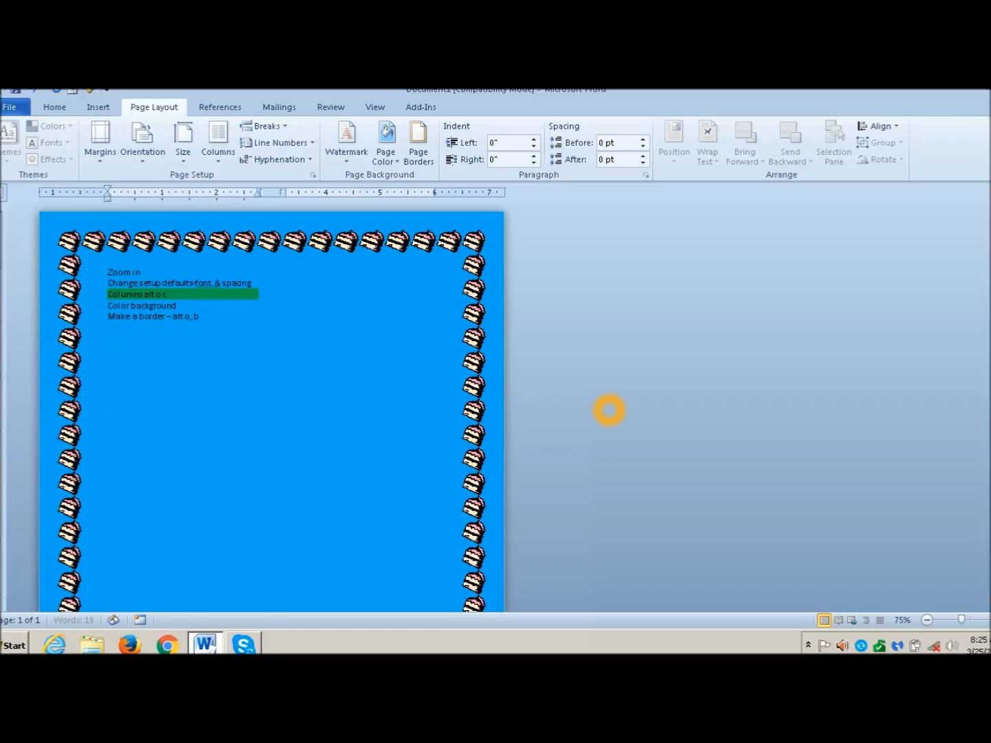
- Fill the document with sample text below the list using the formula =rand(9,6)
{"action": "type", "text": "=rand(9,6)"}
{"action": "key", "text": "Return"}
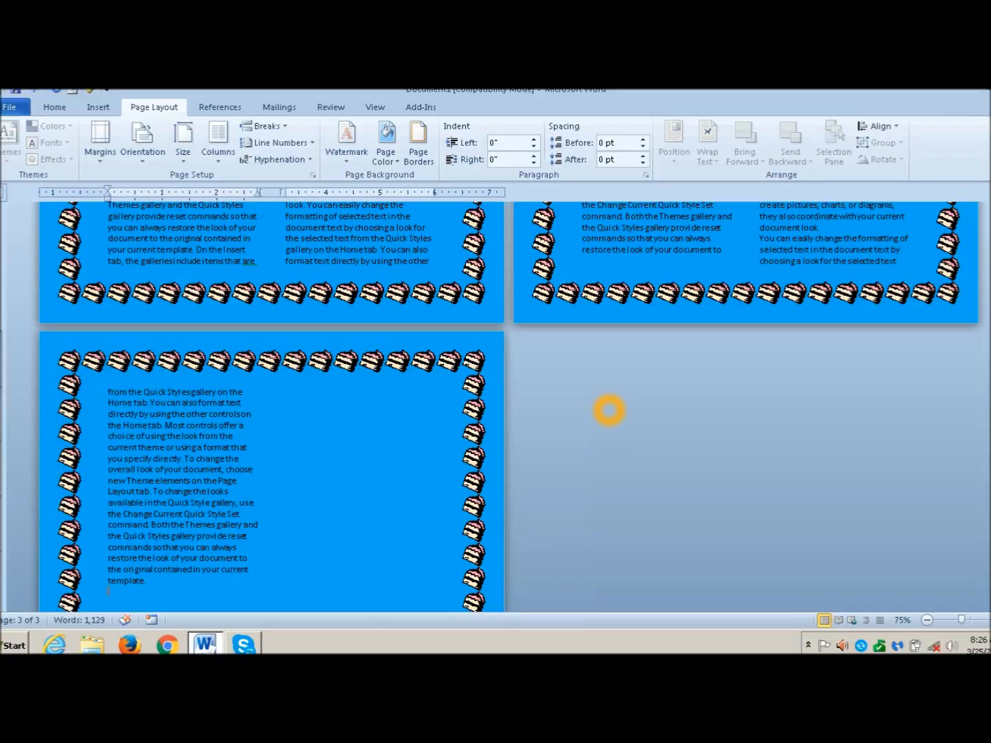
- Turn the document's first line, "Zoom in", into a bulleted item with the default round bullet
{"action": "key", "text": "ctrl+Home"}
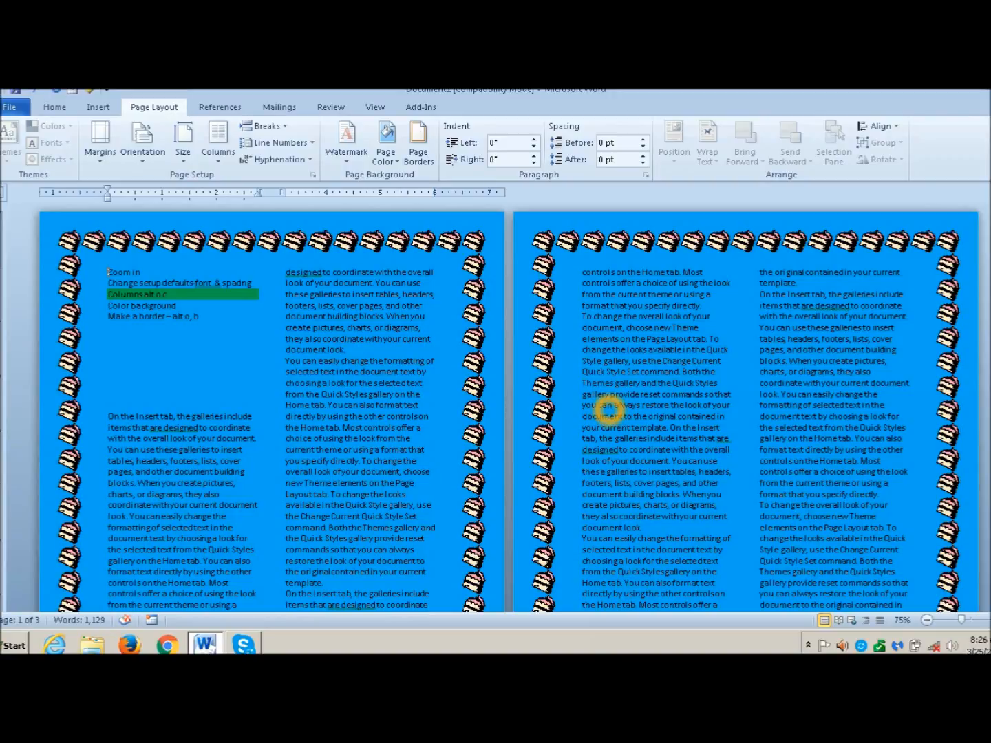
{"action": "key", "text": "shift+F10"}
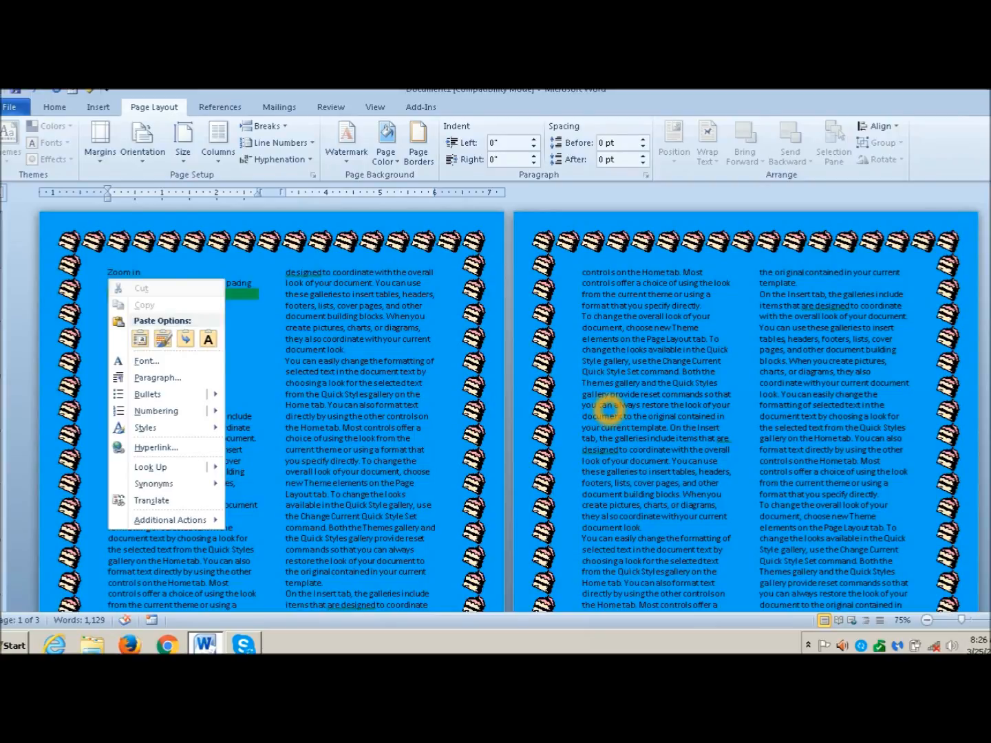
{"action": "key", "text": "Down"}
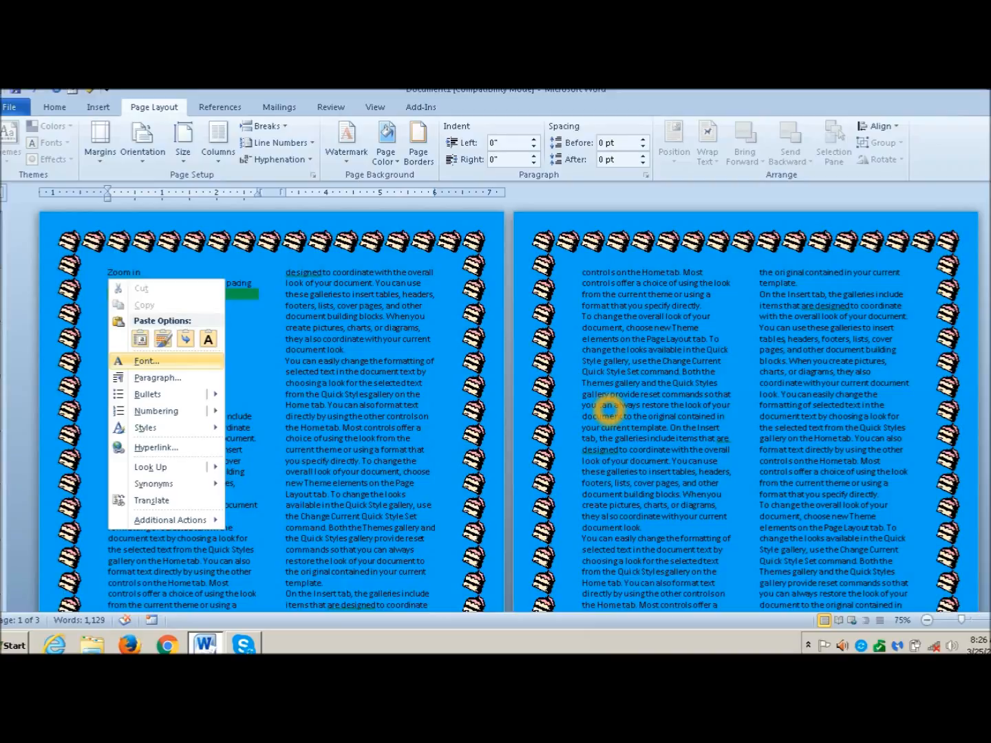
{"action": "key", "text": "Down"}
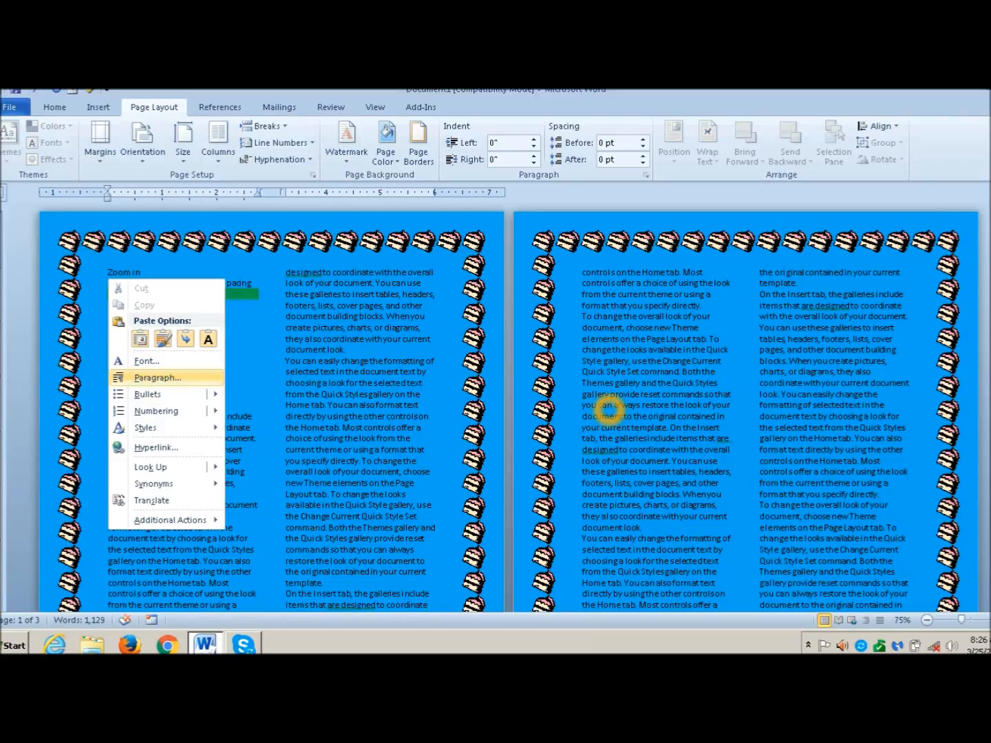
{"action": "key", "text": "Down"}
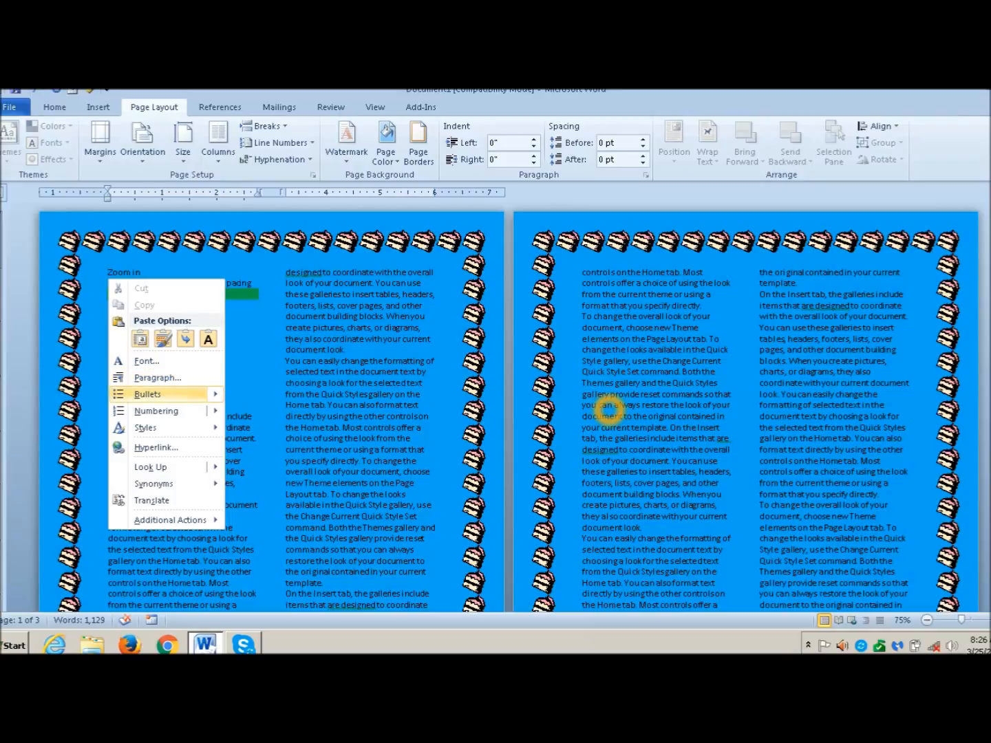
{"action": "key", "text": "Down"}
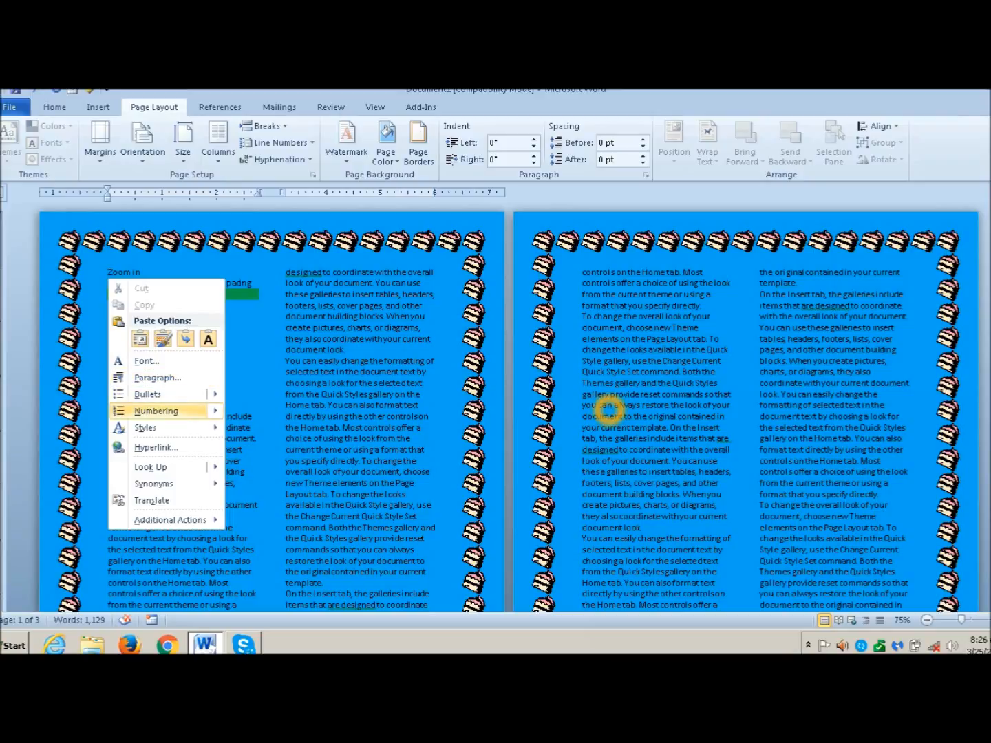
{"action": "key", "text": "Up"}
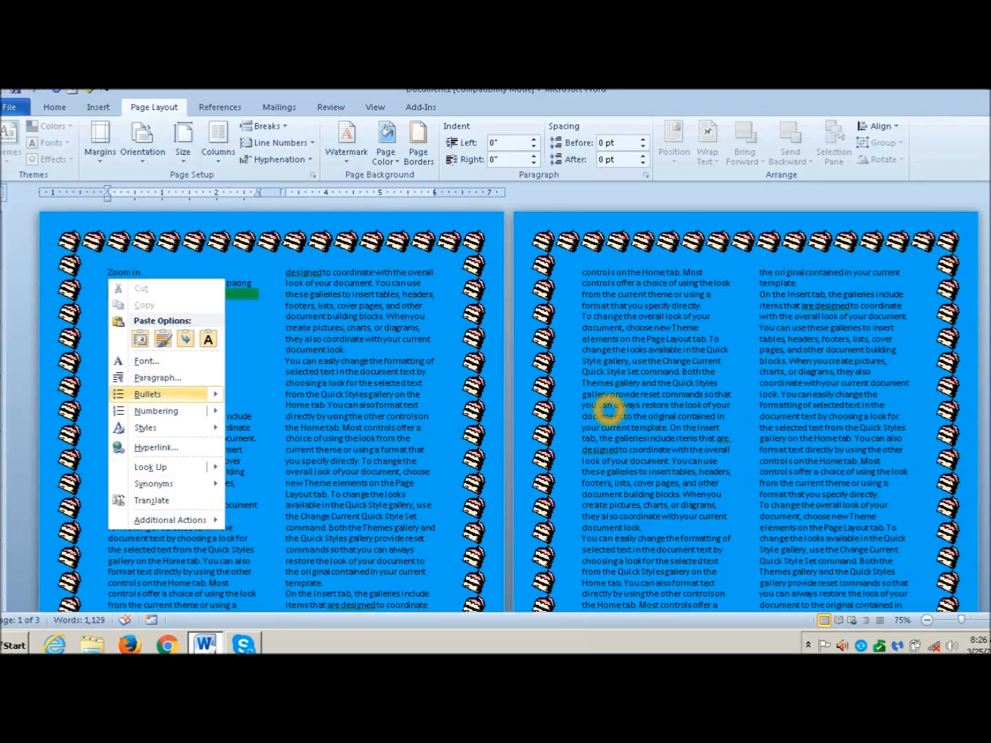
{"action": "key", "text": "Return"}
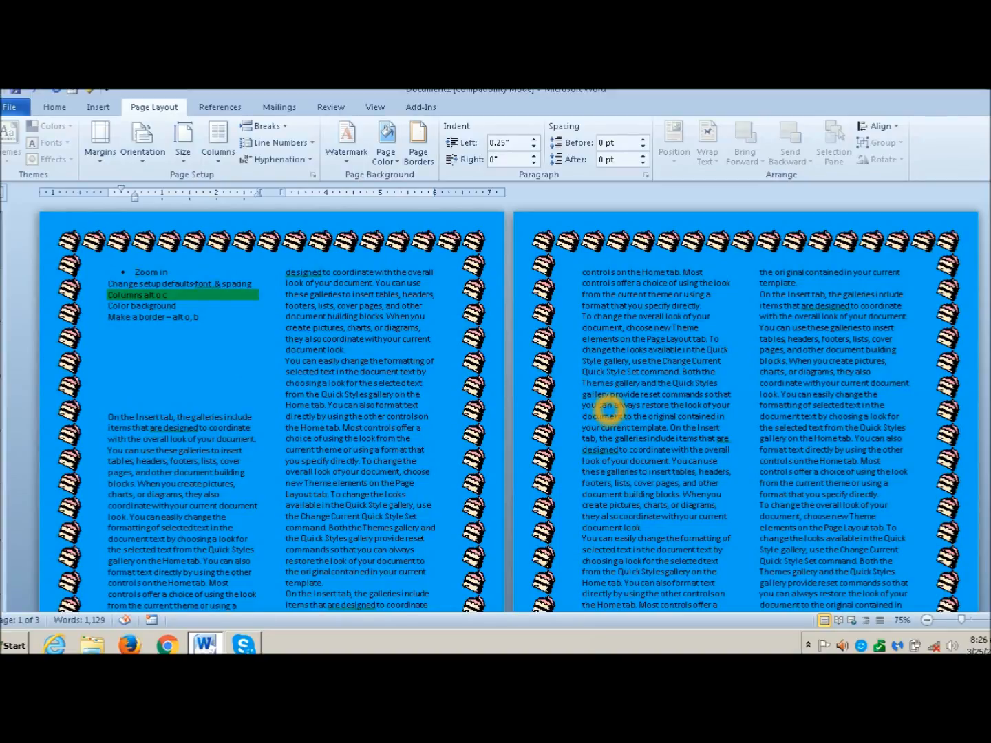
- Give the "Change setup defaults-font & spacing" line the multicolored four-point bullet from the bullet library
{"action": "key", "text": "Down"}
{"action": "key", "text": "shift+F10"}
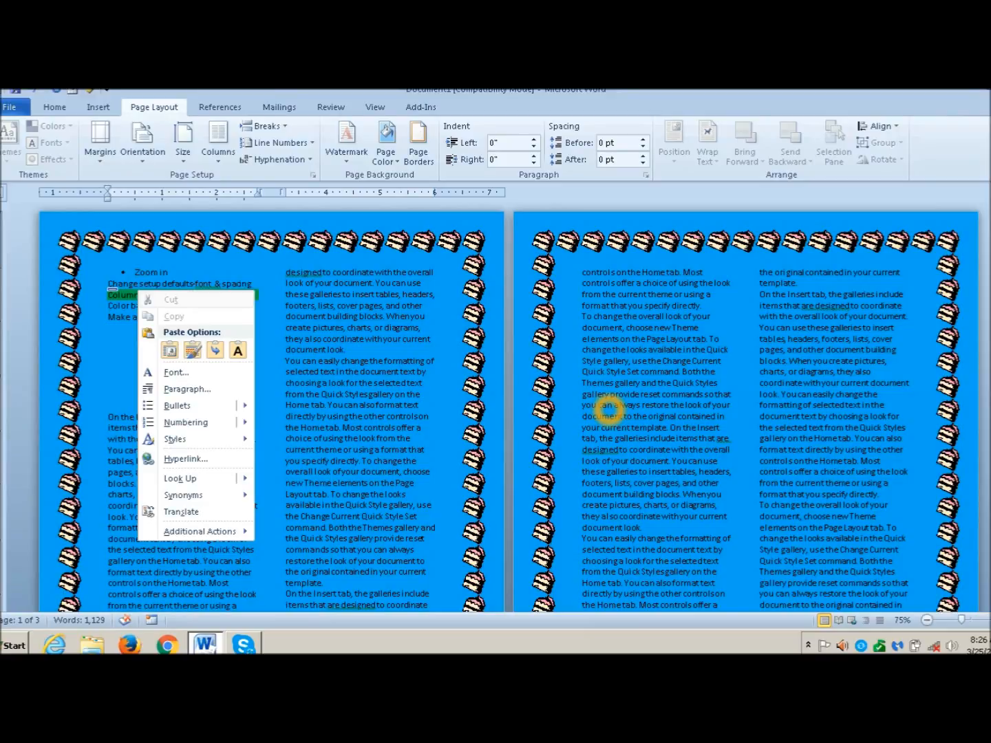
{"action": "key", "text": "b"}
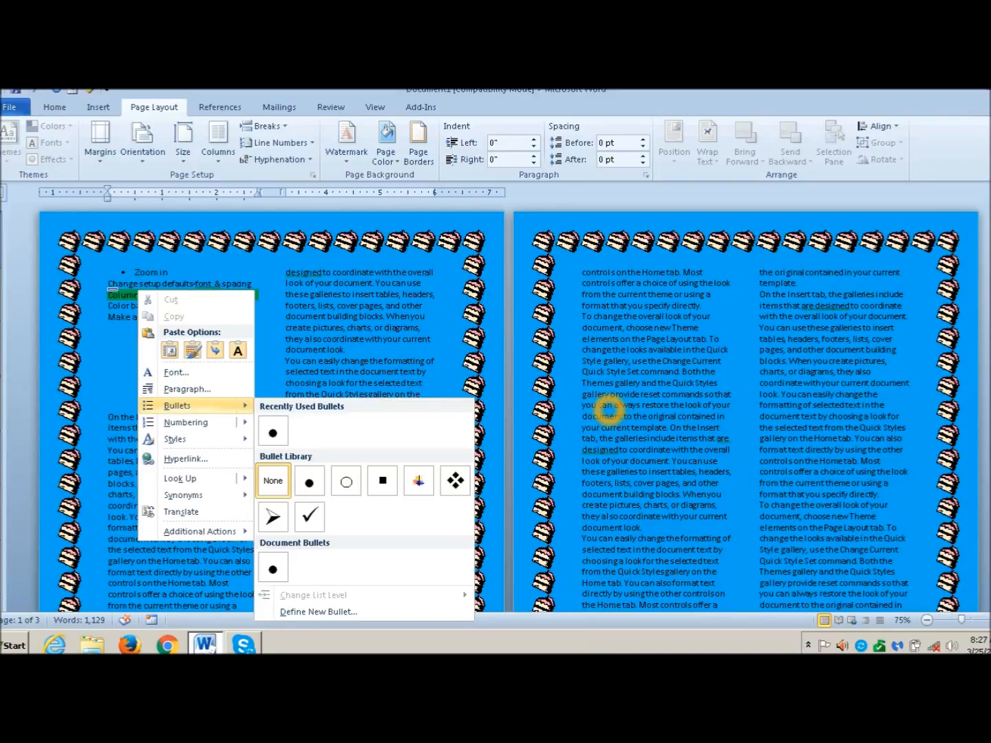
{"action": "key", "text": "Right"}
{"action": "key", "text": "Return"}
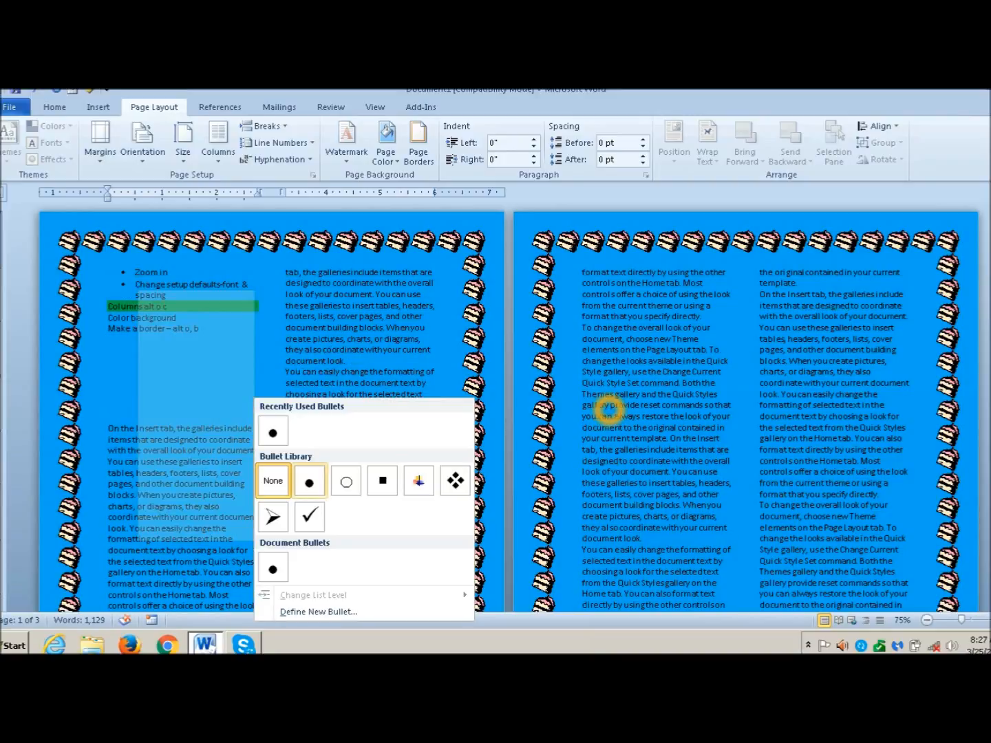
{"action": "key", "text": "Right"}
{"action": "key", "text": "Right"}
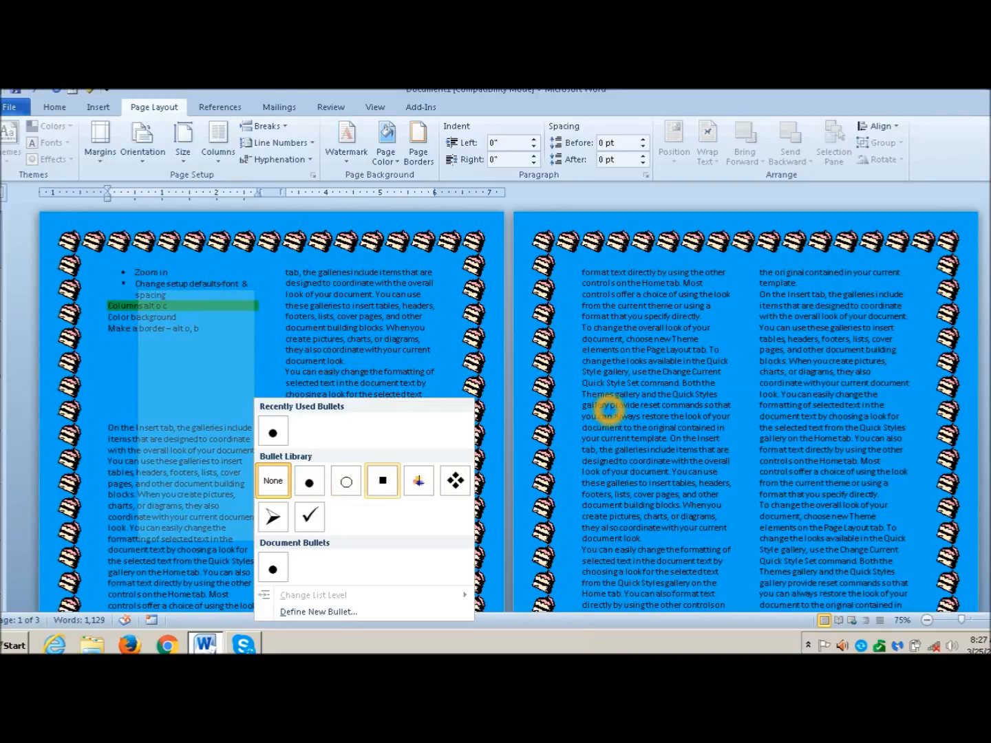
{"action": "key", "text": "Right"}
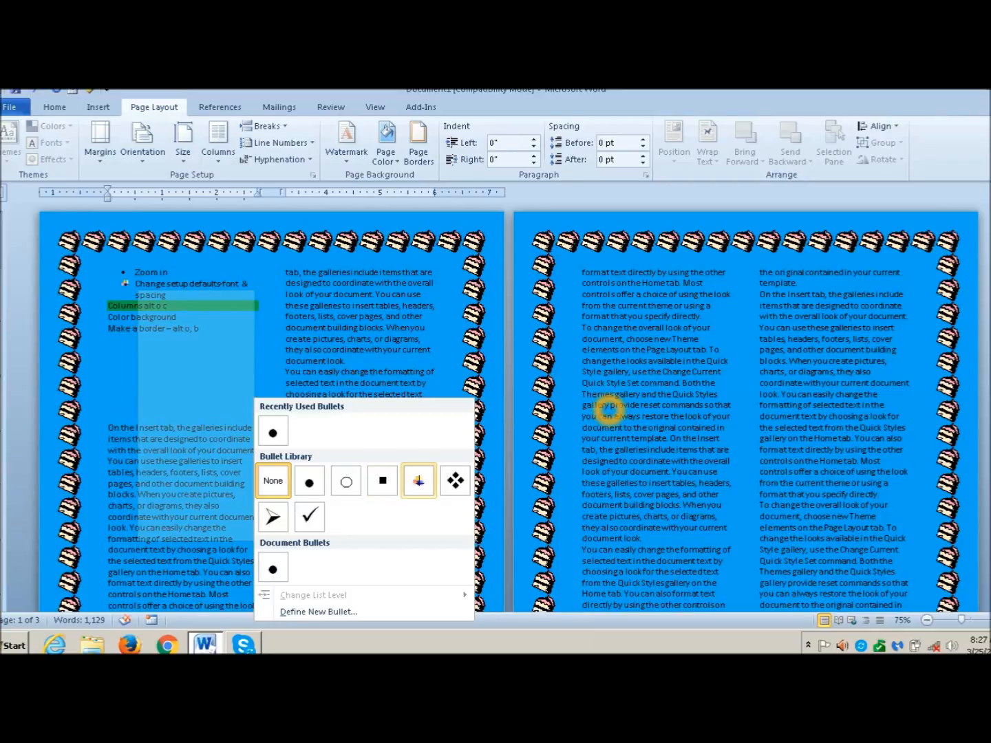
{"action": "key", "text": "Return"}
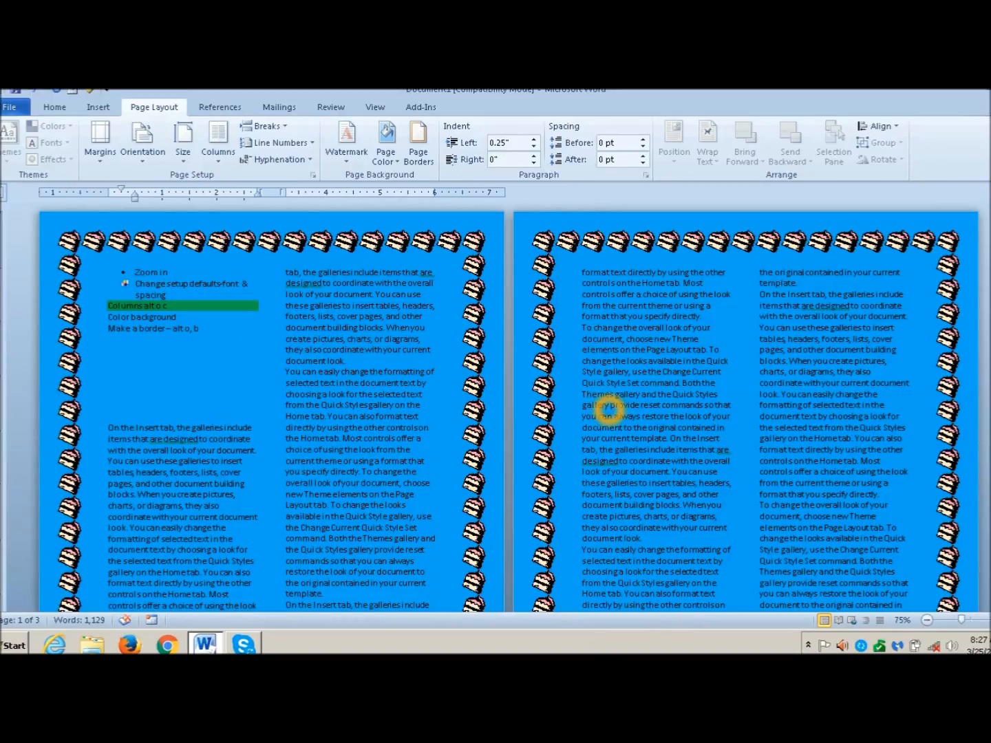
- Start a numbered list at the "Columns alt o c" line using the 1. 2. 3. number format
{"action": "key", "text": "Down"}
{"action": "key", "text": "shift+F10"}
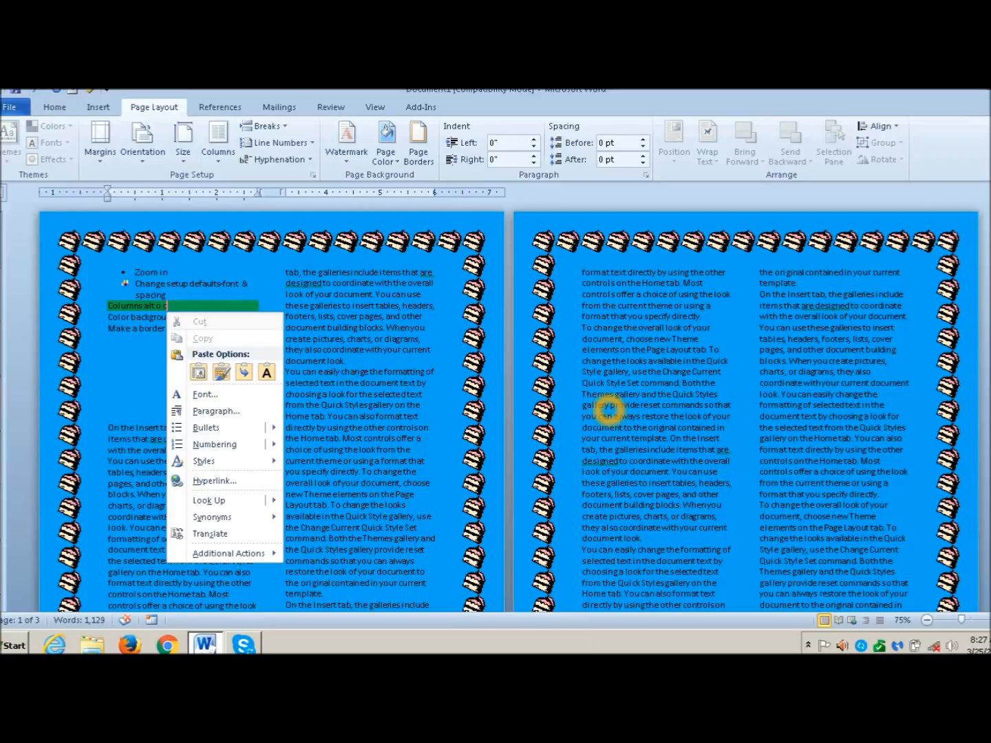
{"action": "key", "text": "n"}
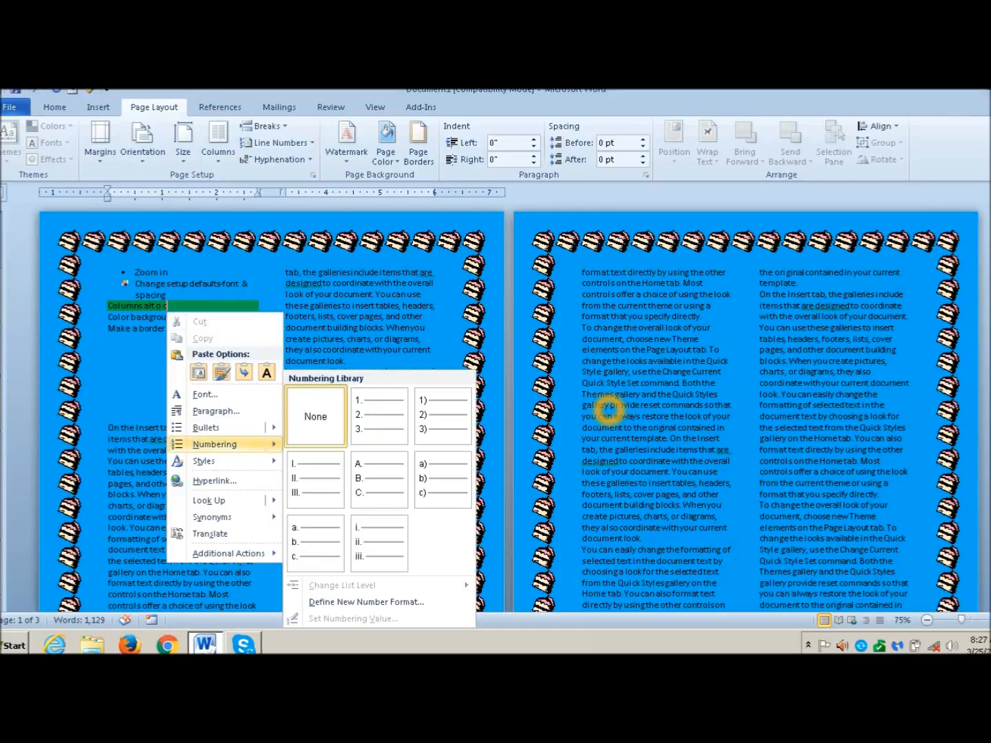
{"action": "key", "text": "Right"}
{"action": "key", "text": "Return"}
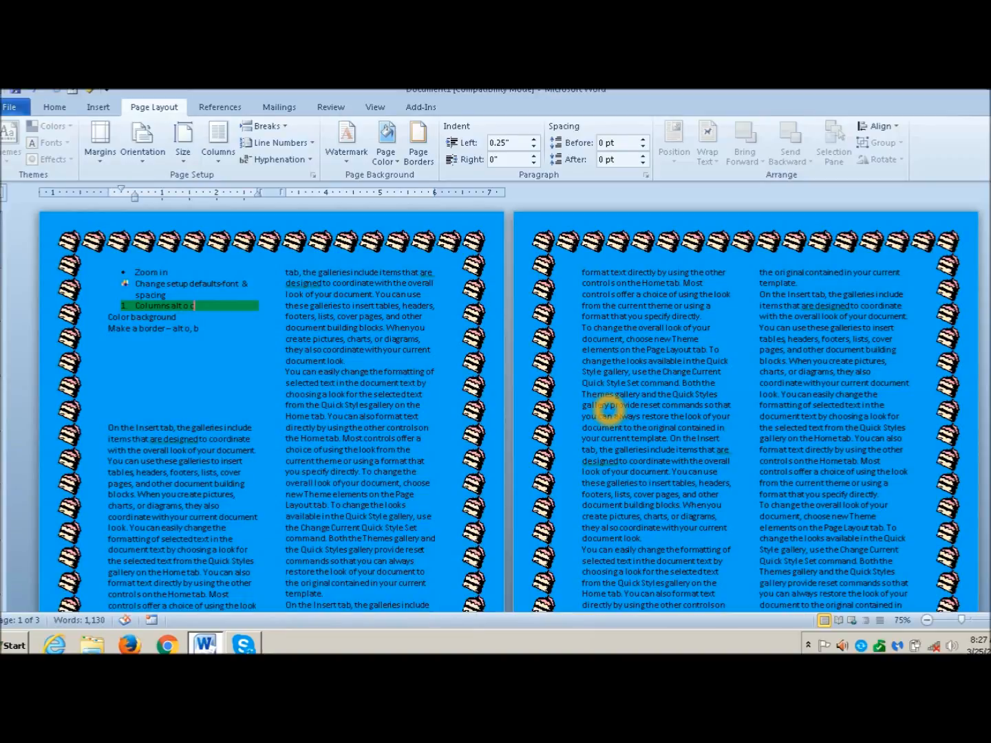
- Add the items "Cat" and "dog" to the numbered list below "Columns alt o c"
{"action": "key", "text": "Return"}
{"action": "type", "text": "cat"}
{"action": "key", "text": "Return"}
{"action": "type", "text": "dog"}
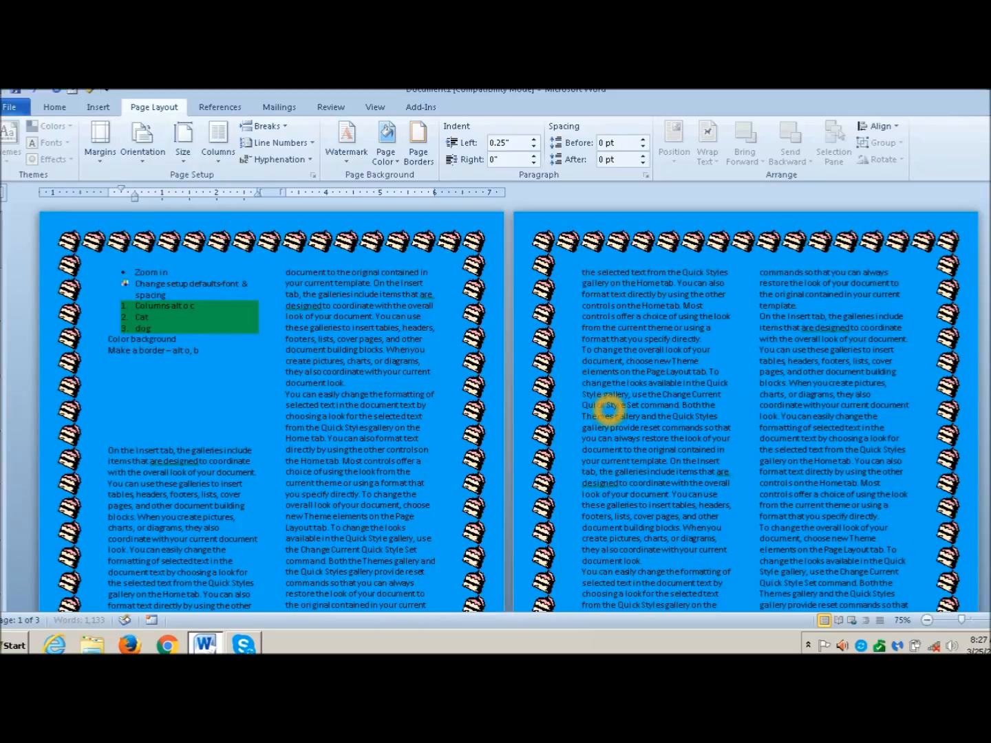